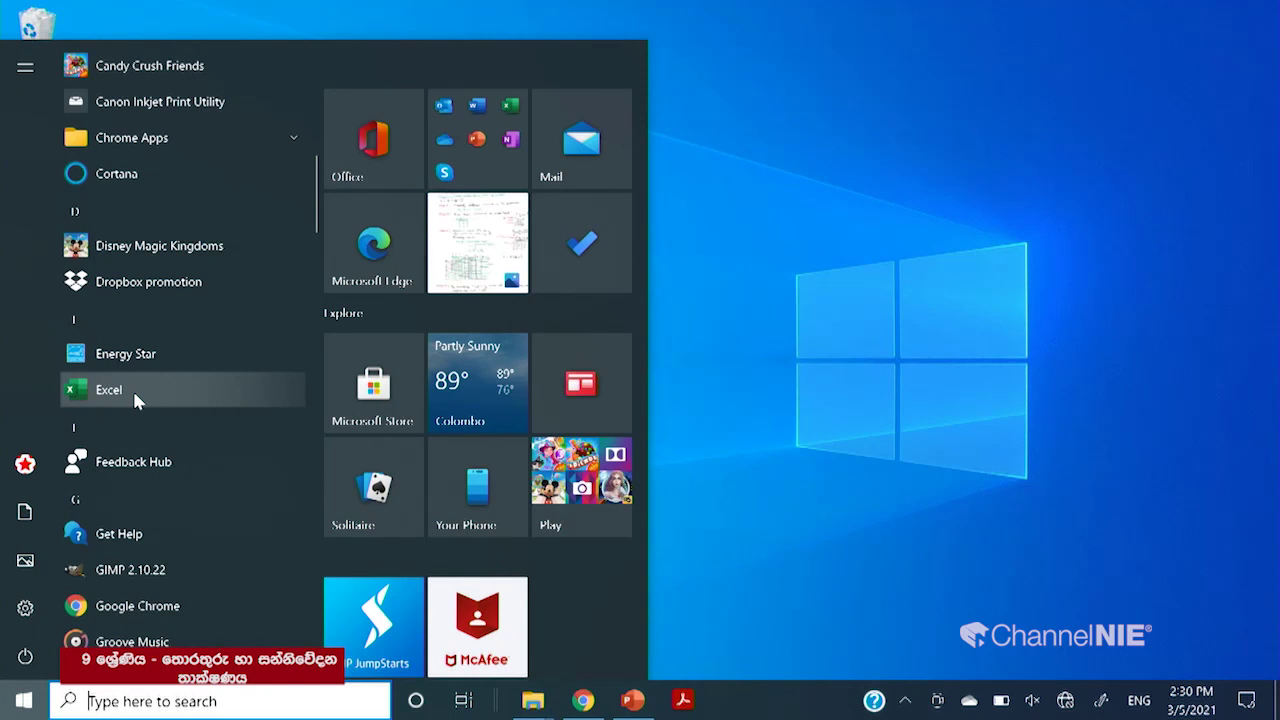
Search Windows for the excel app and dismiss the search to return to the desktop
click(814, 394)
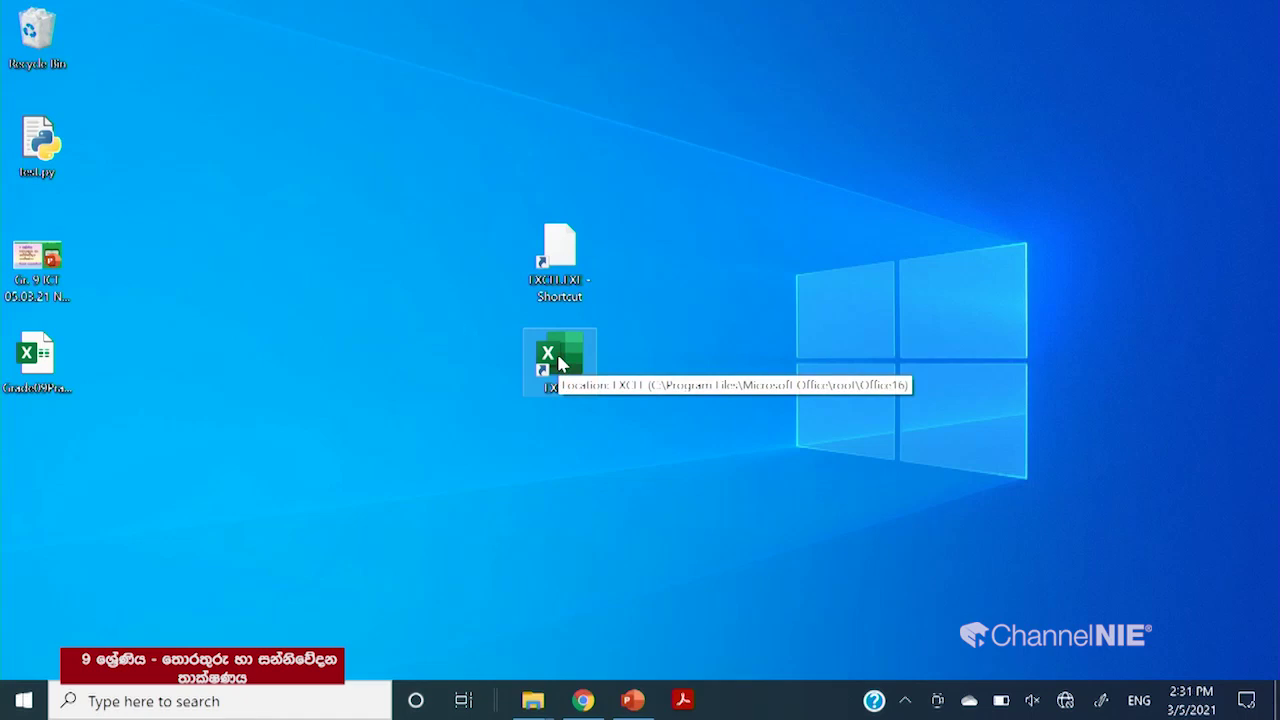
click(266, 706)
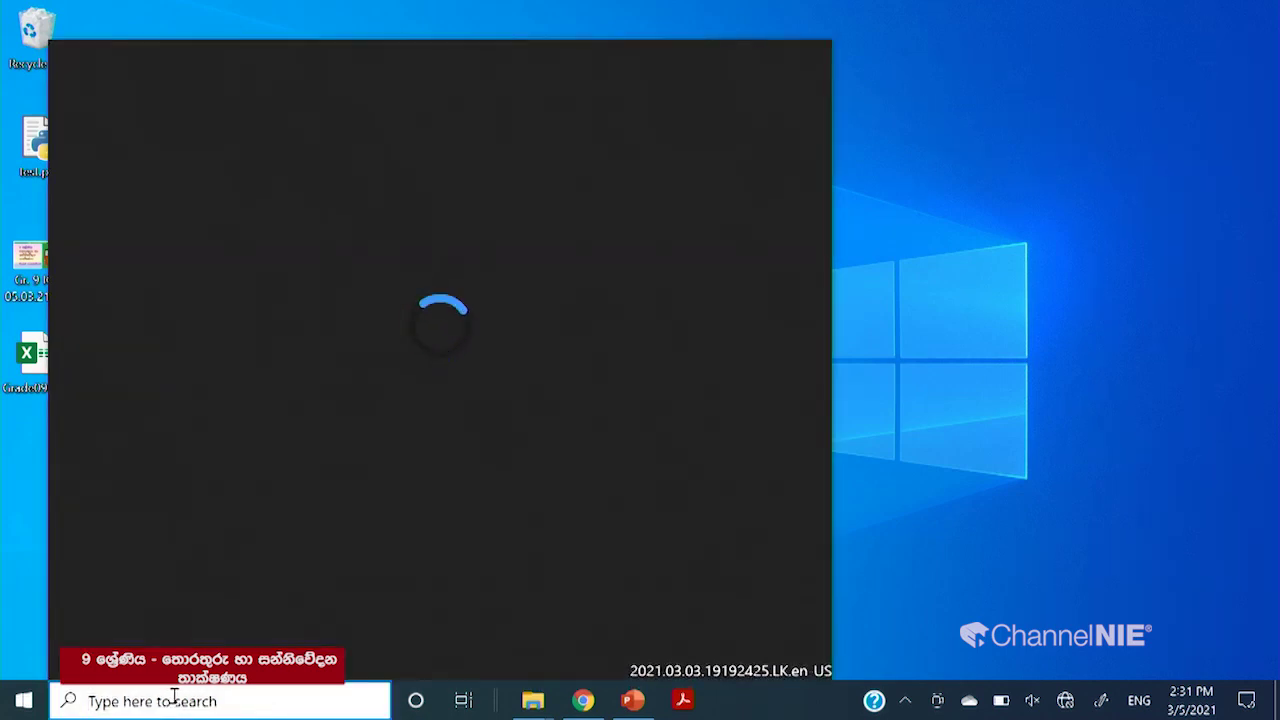
text(excele)
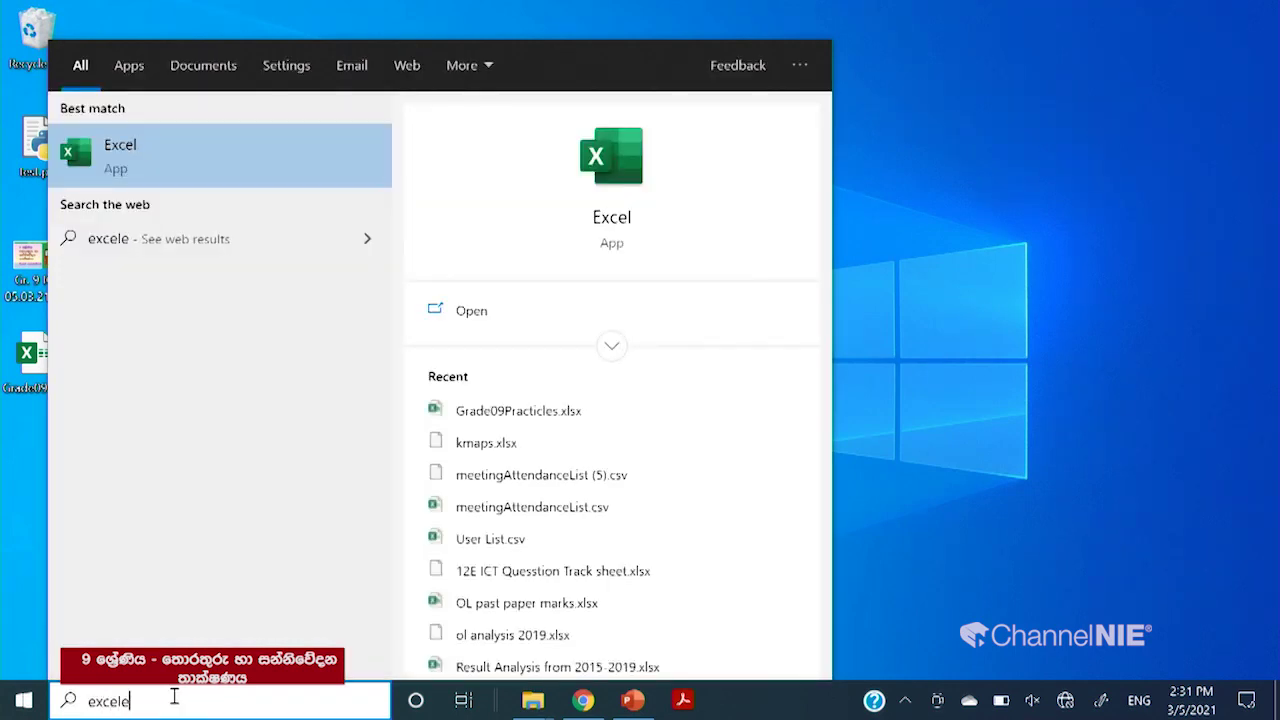
key(BackSpace)
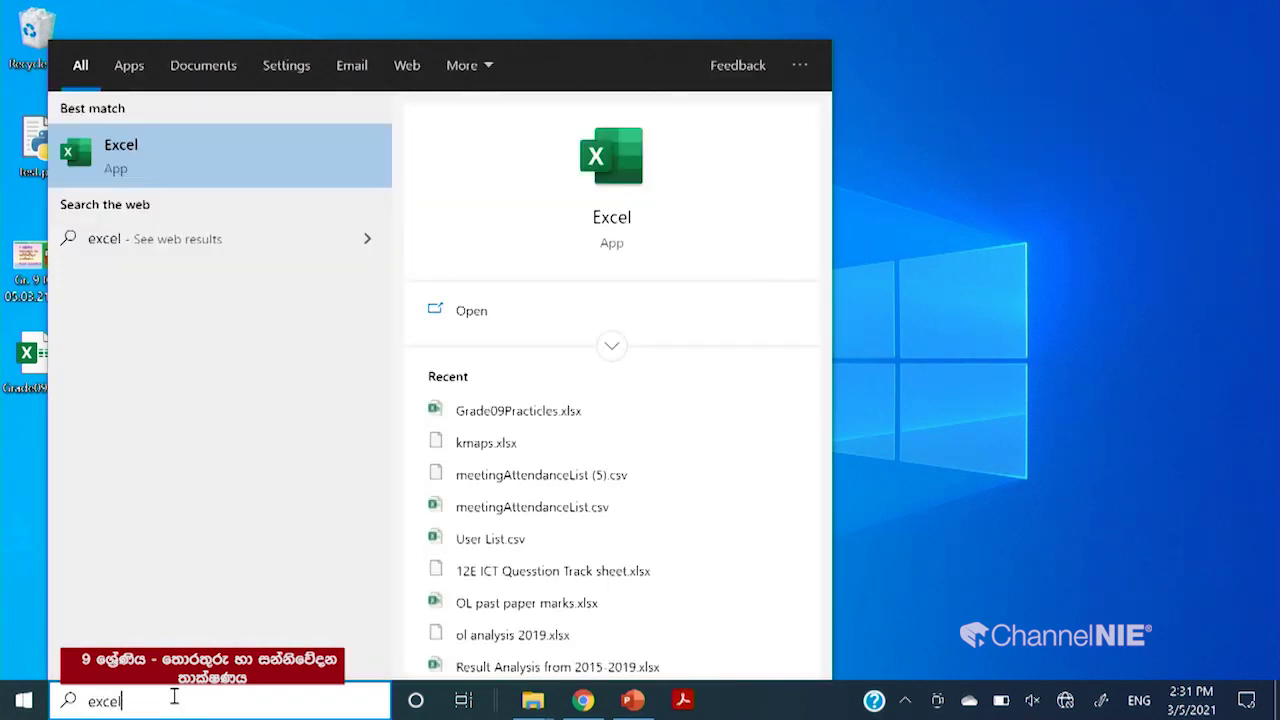
drag(143, 700, 91, 703)
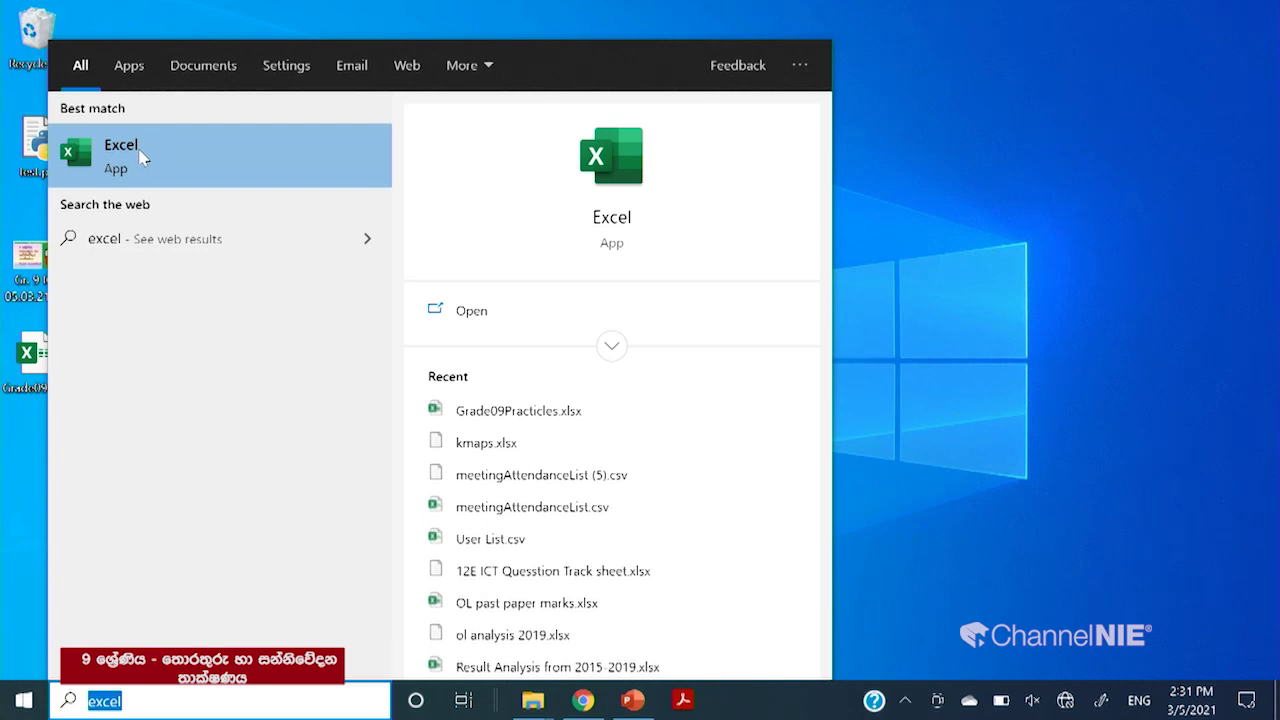
click(914, 297)
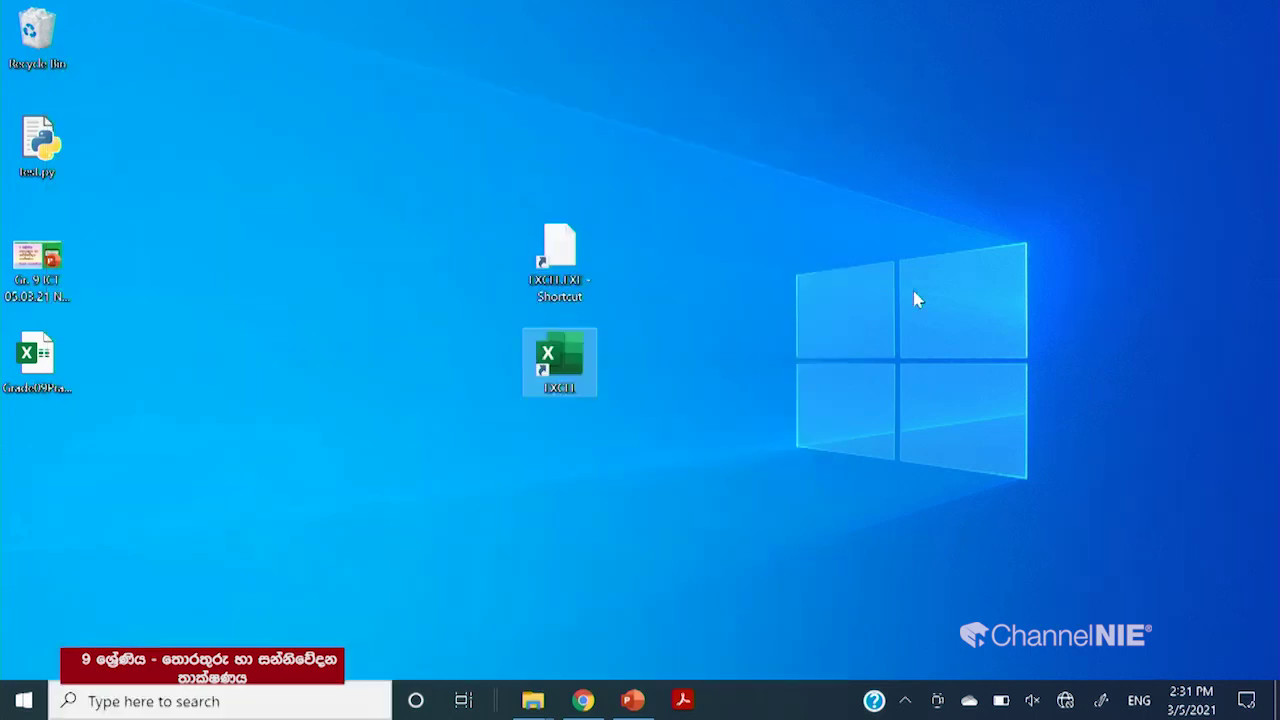
Launch Excel from its desktop shortcut and create a blank workbook
drag(570, 368, 595, 347)
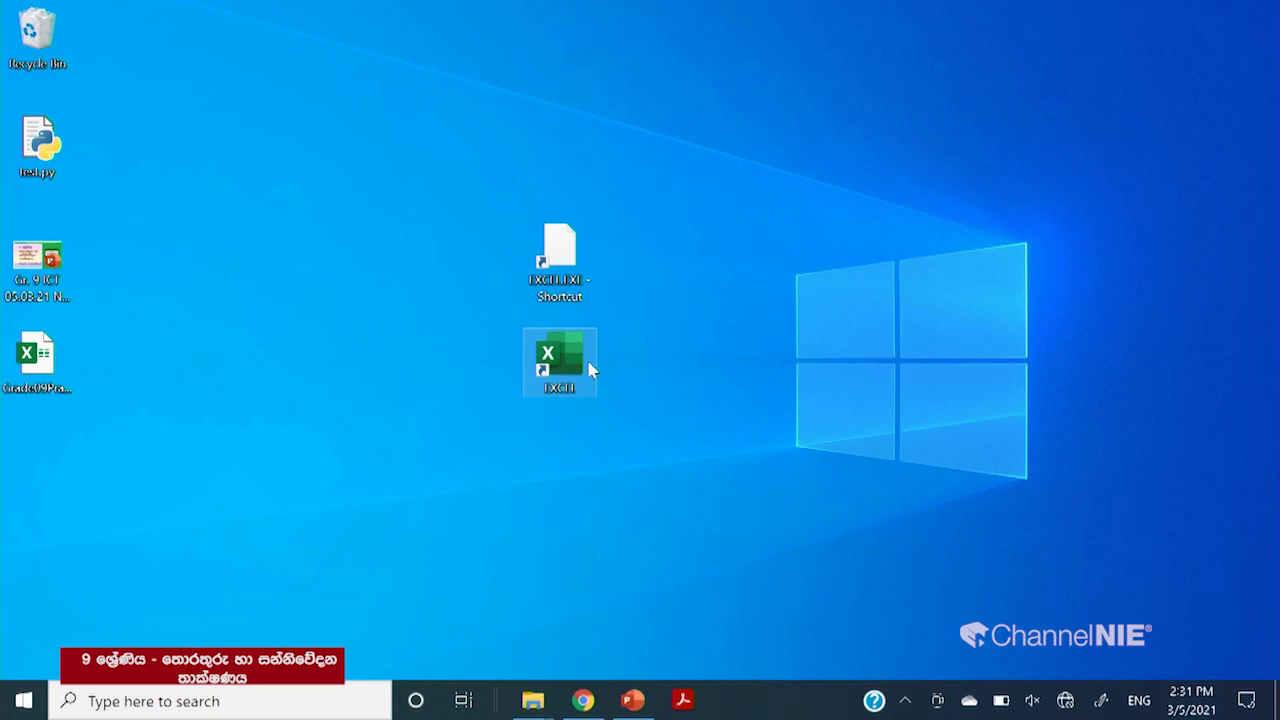
double_click(565, 356)
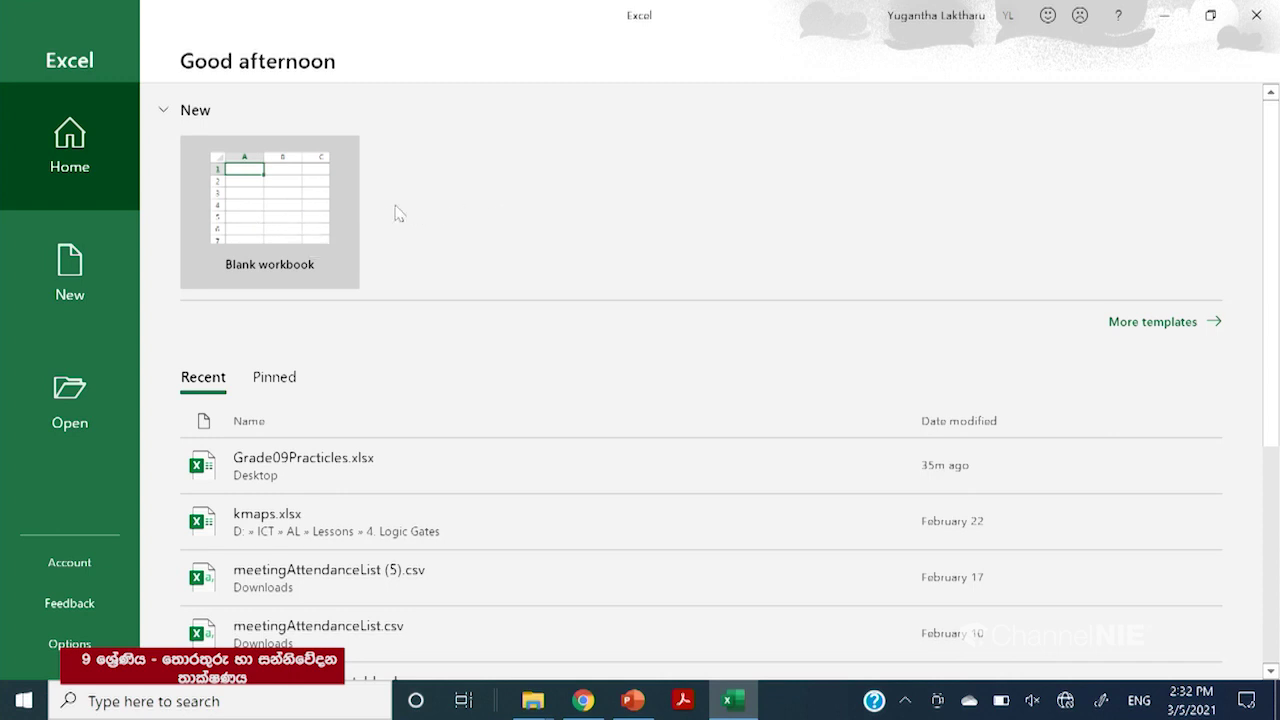
click(293, 217)
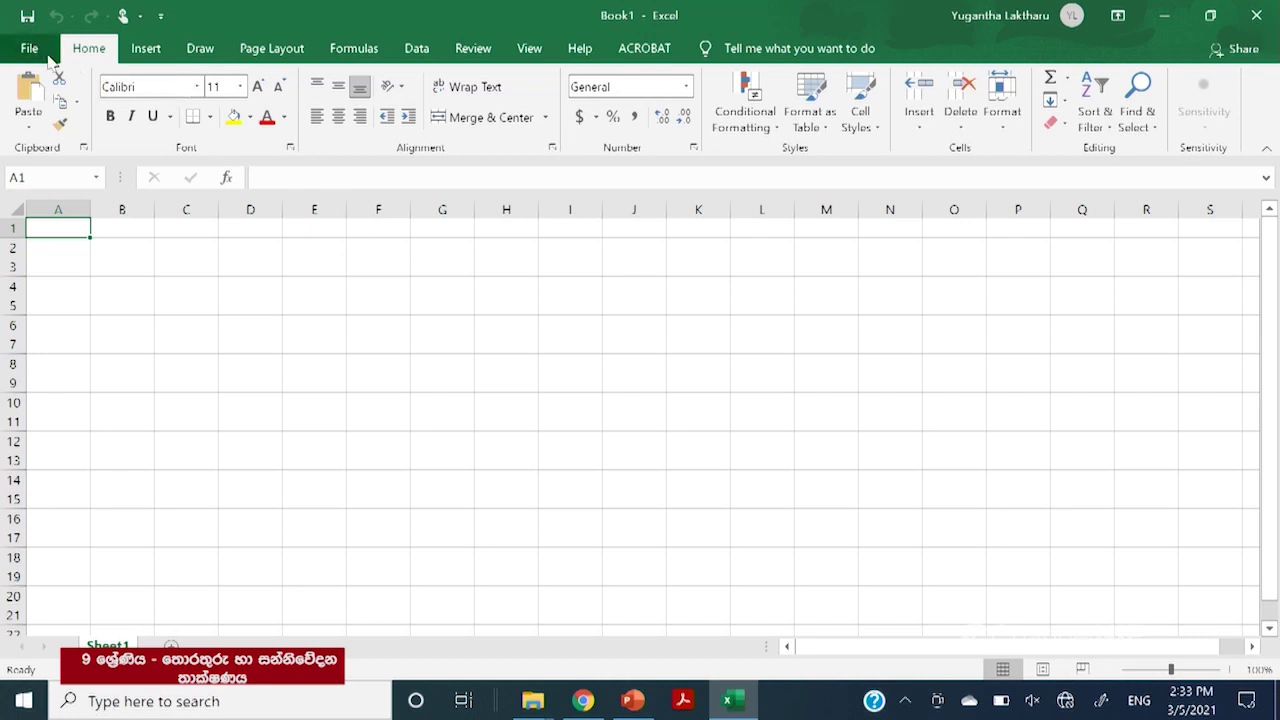
Examine the Insert, Draw, Page Layout, Formulas and Data command groups, finishing on the Home commands
click(160, 56)
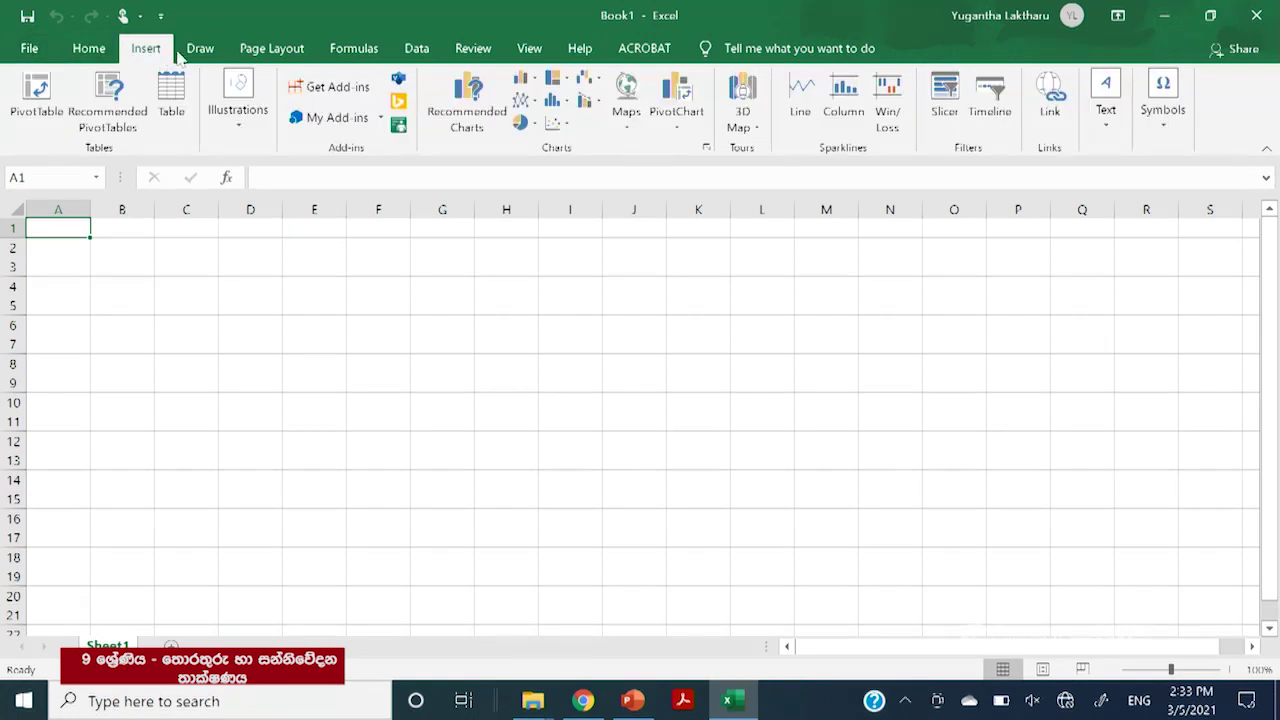
click(198, 52)
click(272, 55)
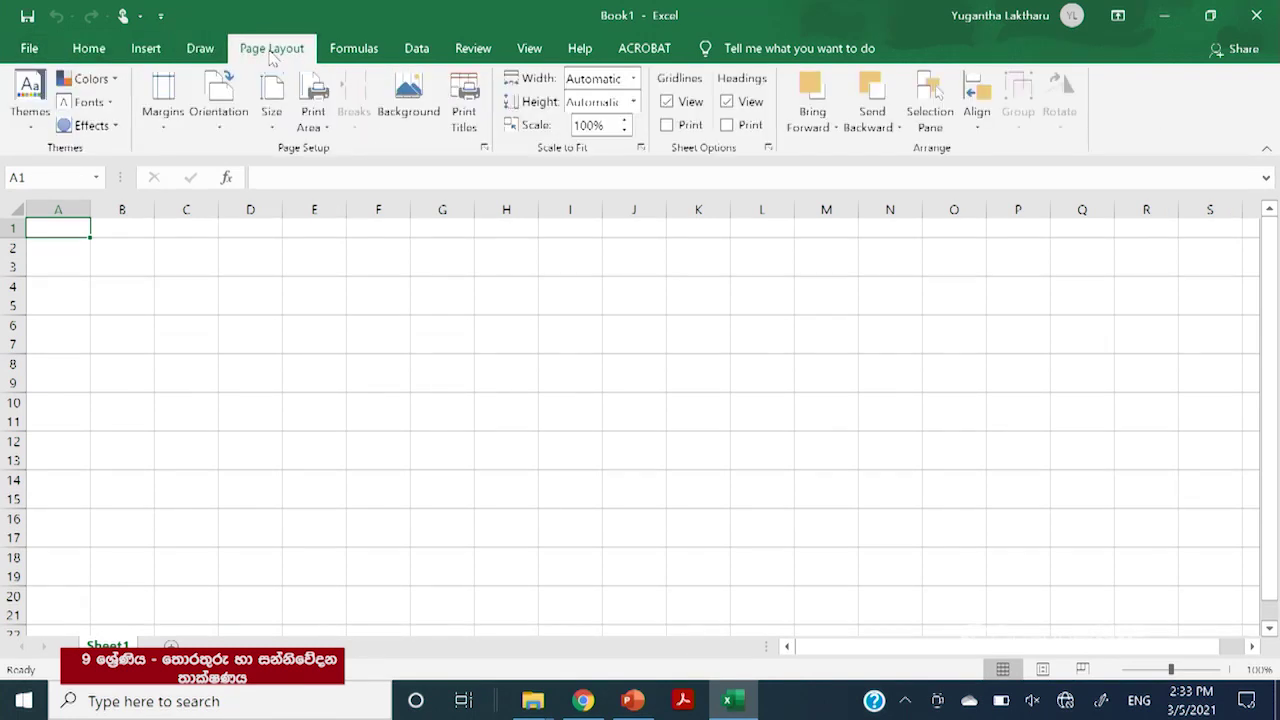
click(373, 56)
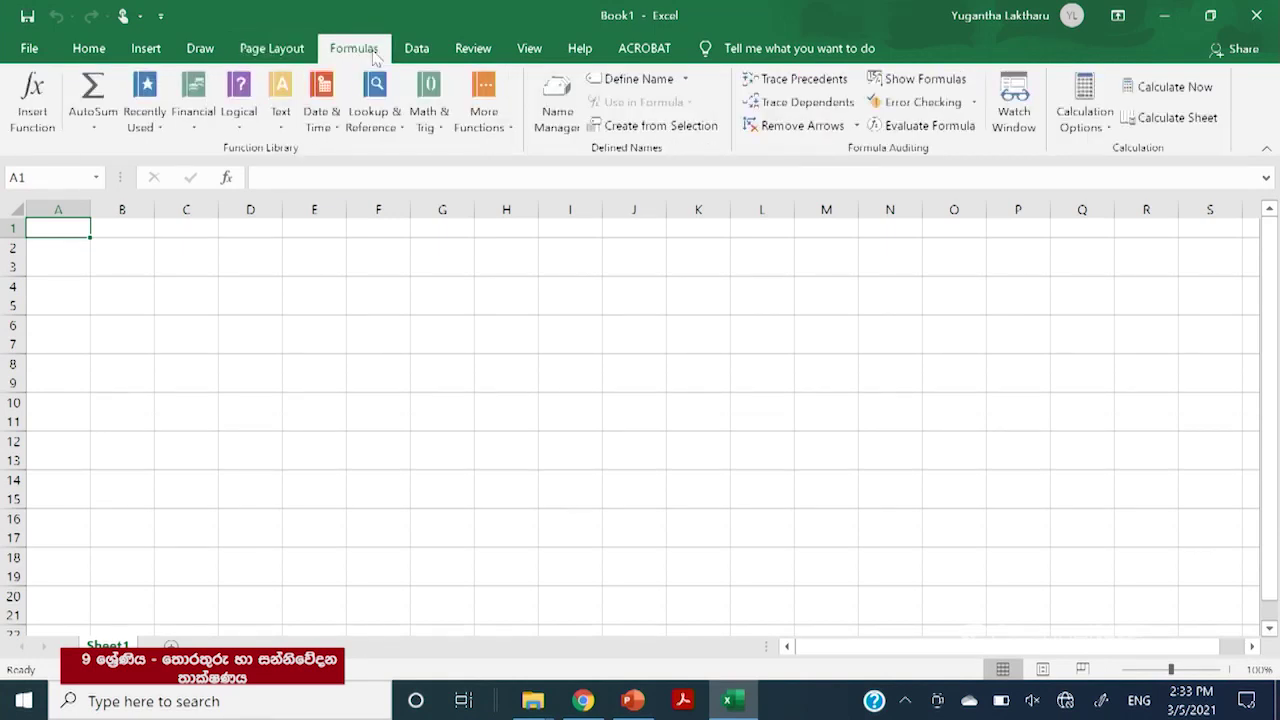
click(427, 55)
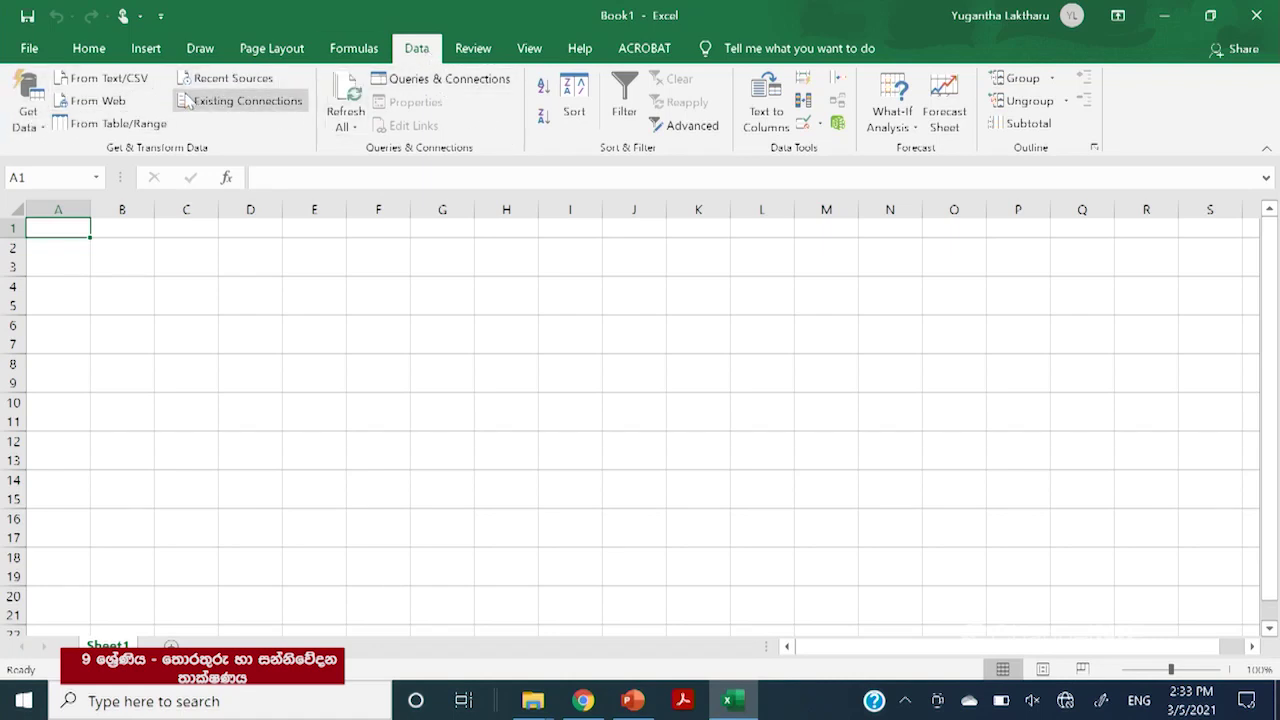
click(76, 53)
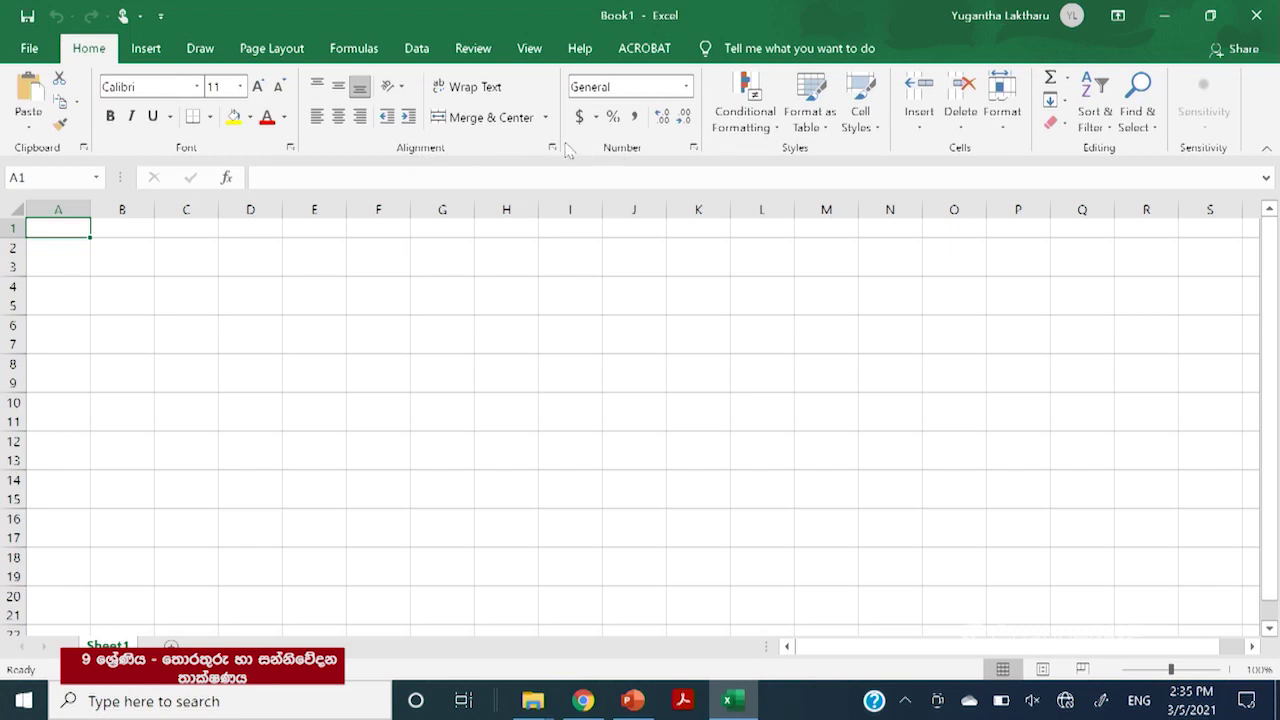
click(143, 60)
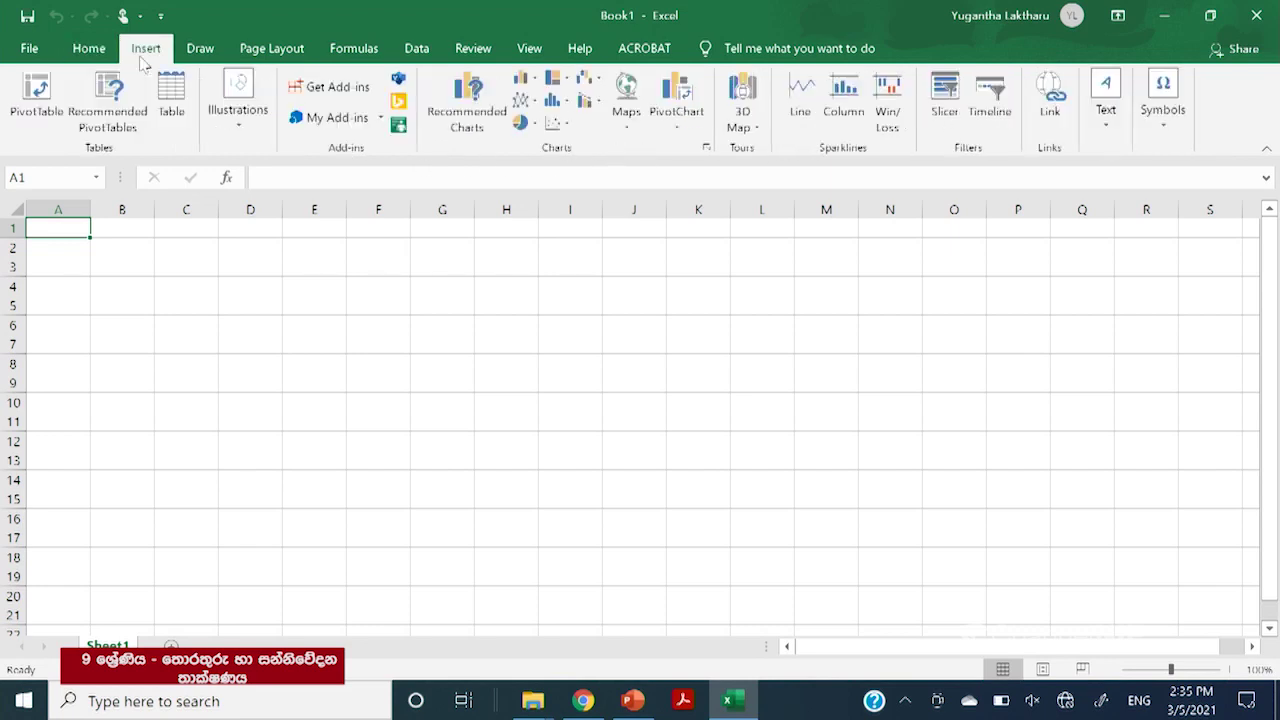
click(90, 50)
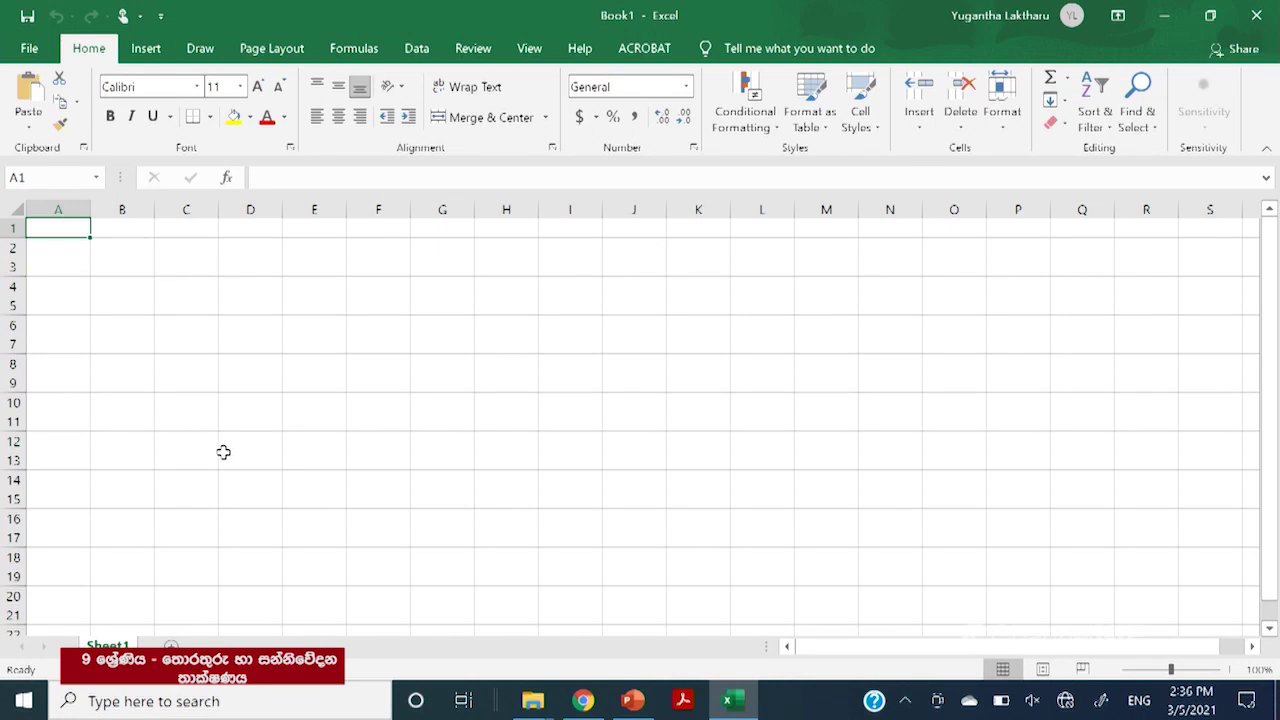
Select the cell range A1:H10, and clear that selection by making cell I9 active
click(150, 398)
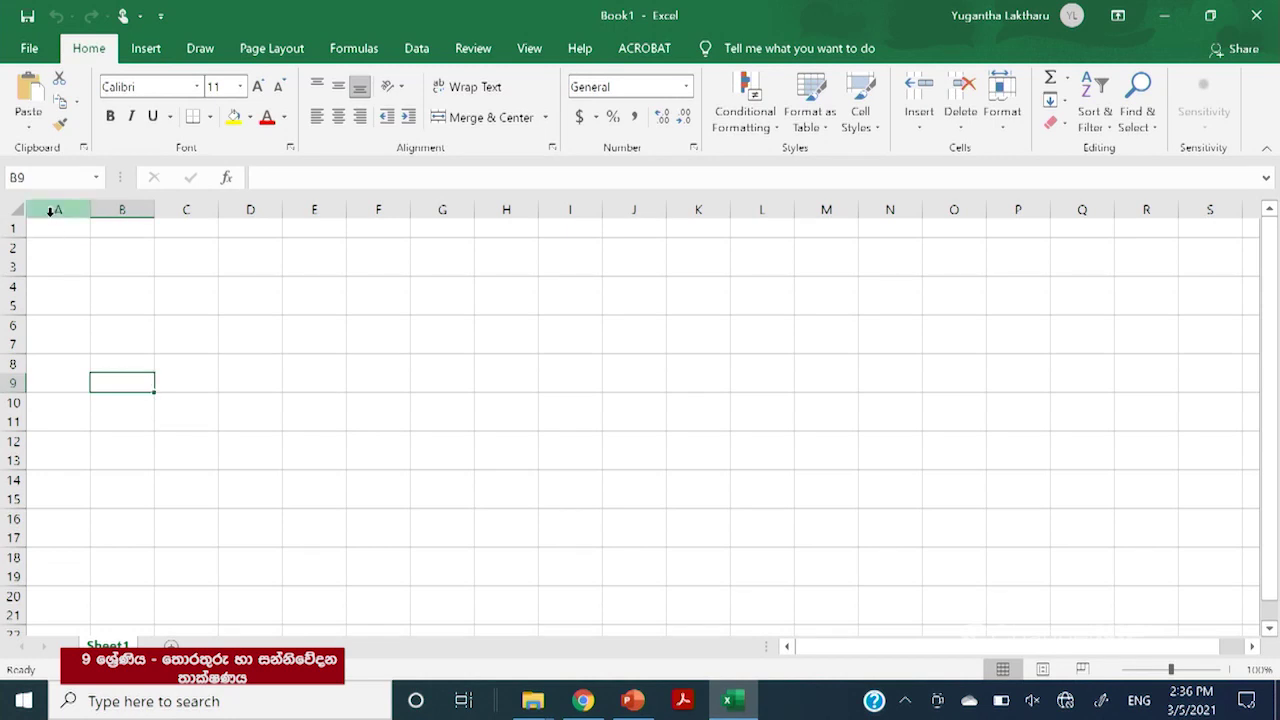
drag(57, 230, 491, 403)
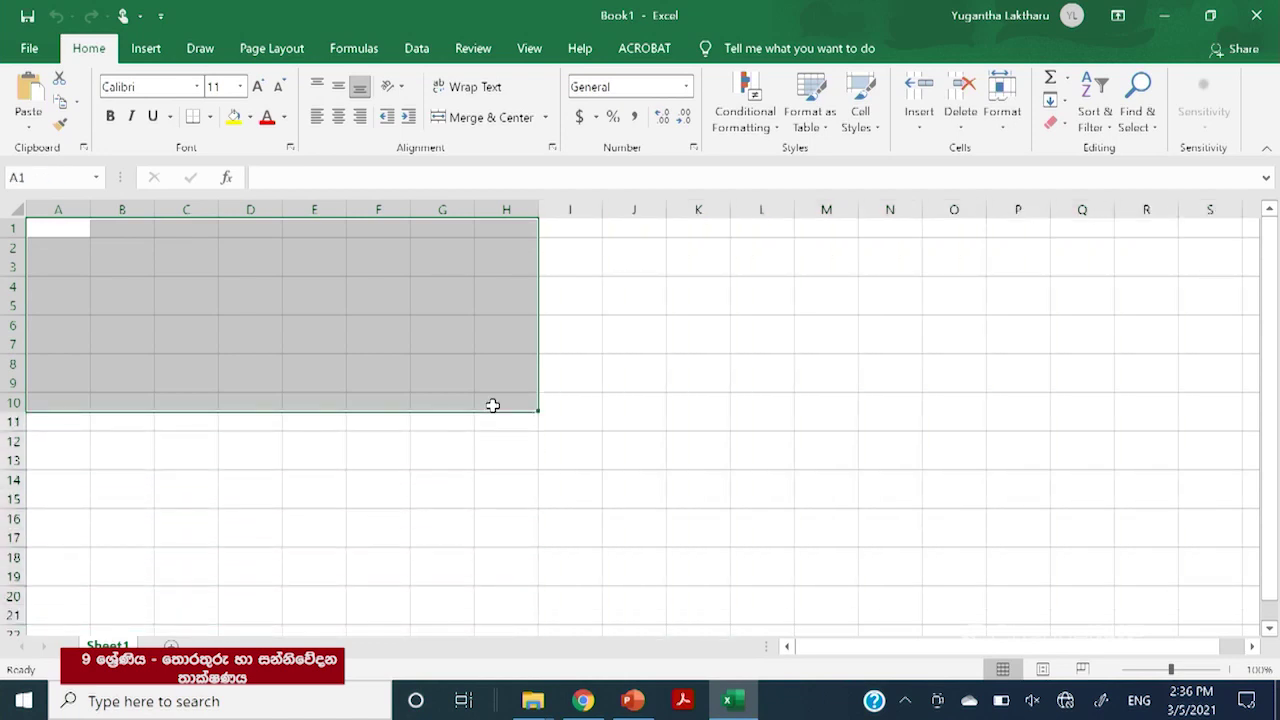
click(590, 378)
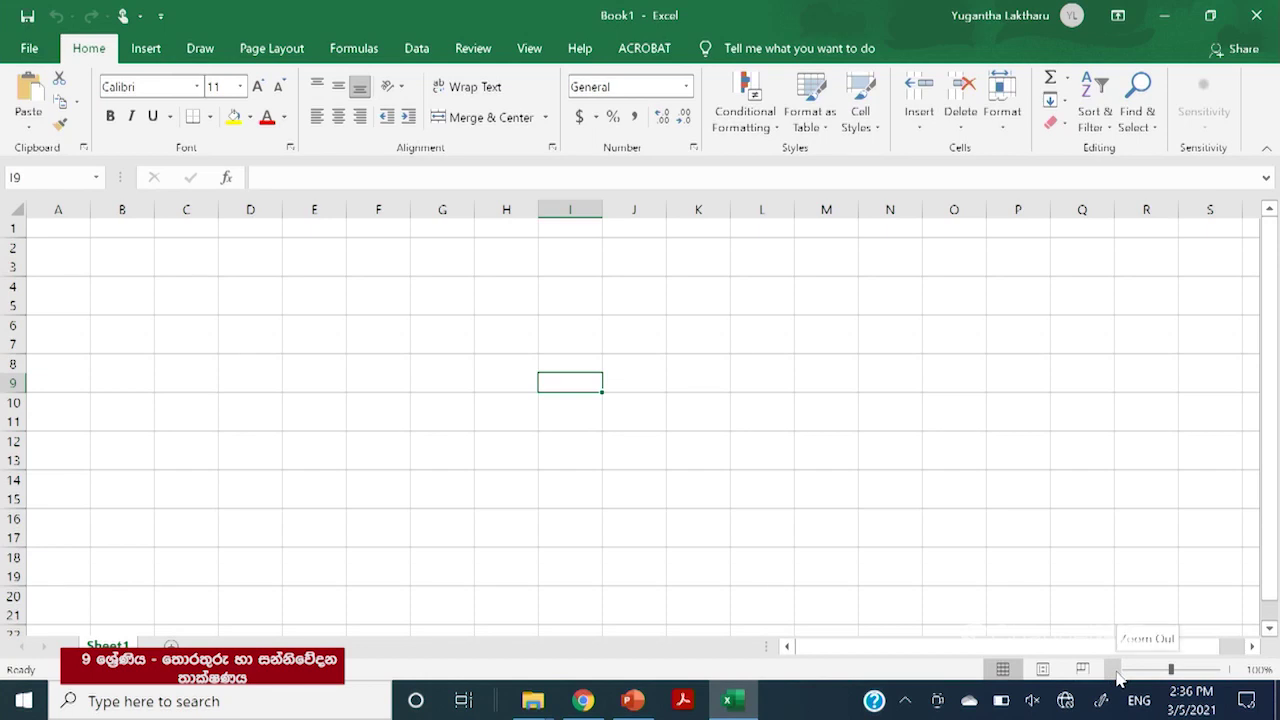
Zoom the worksheet in to 190%
click(1233, 670)
click(1233, 670)
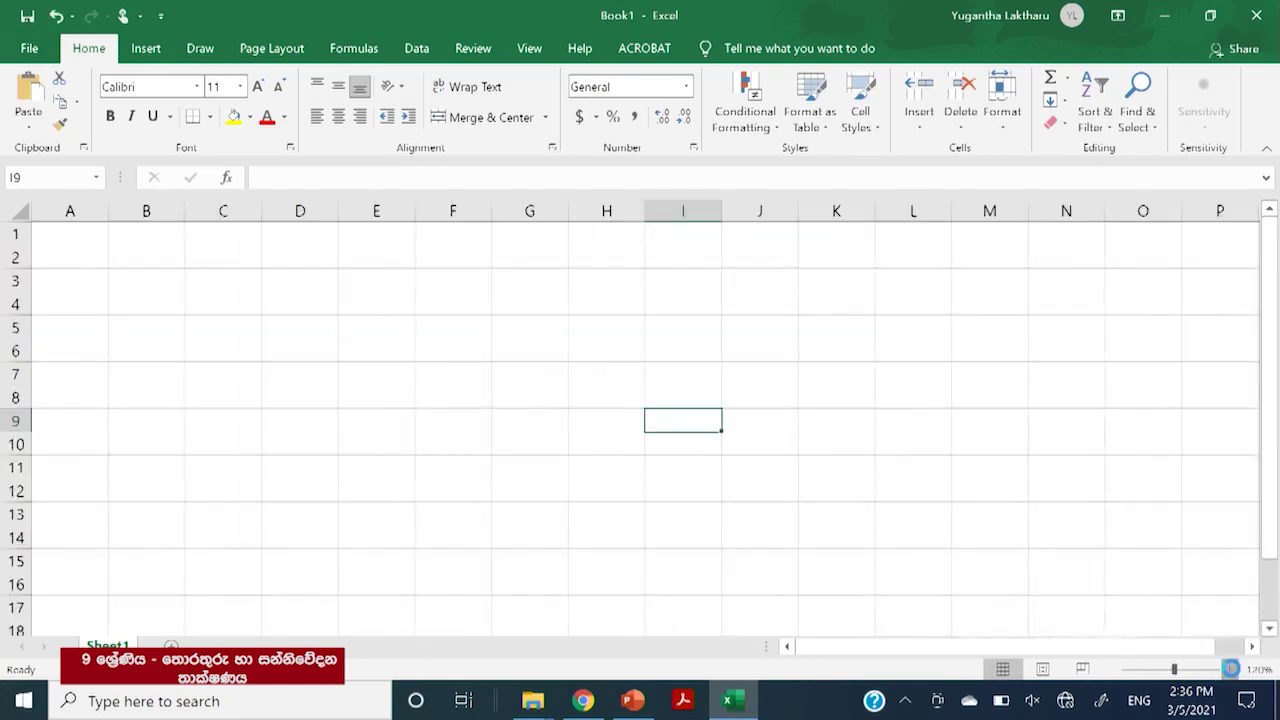
click(1233, 670)
click(1233, 670)
click(1233, 670)
click(1233, 670)
click(1233, 670)
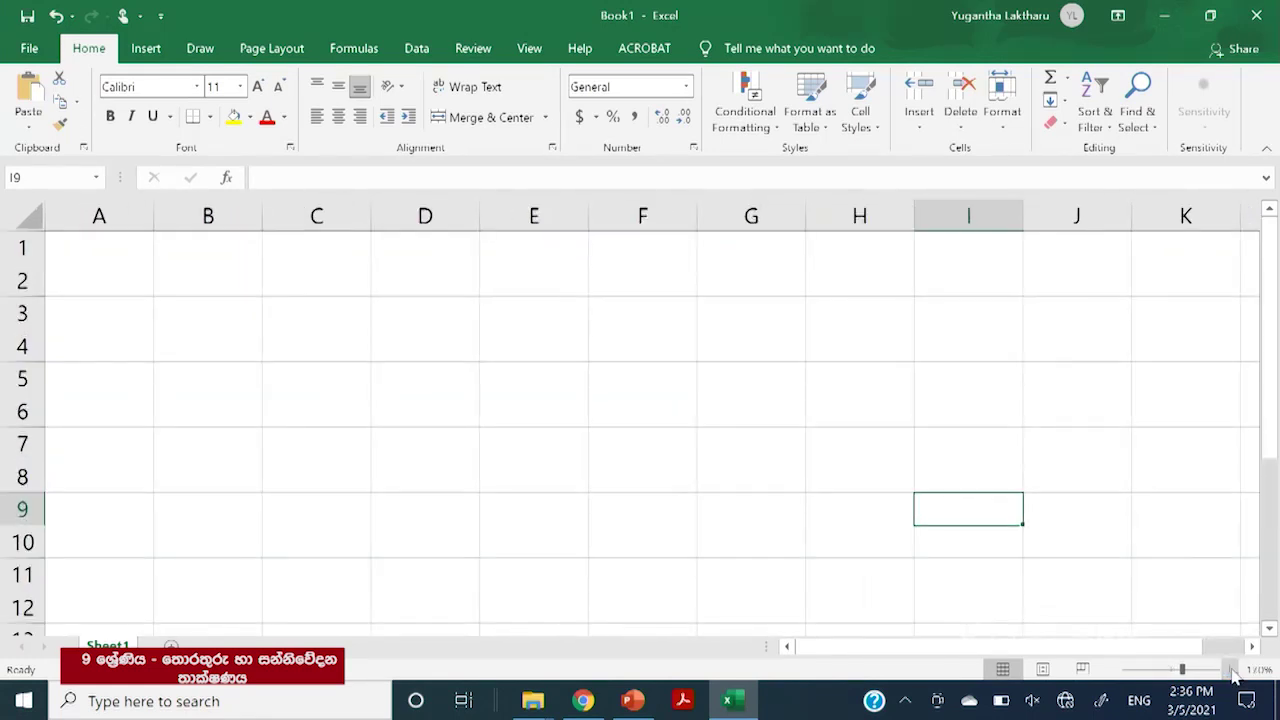
click(1233, 670)
click(1233, 670)
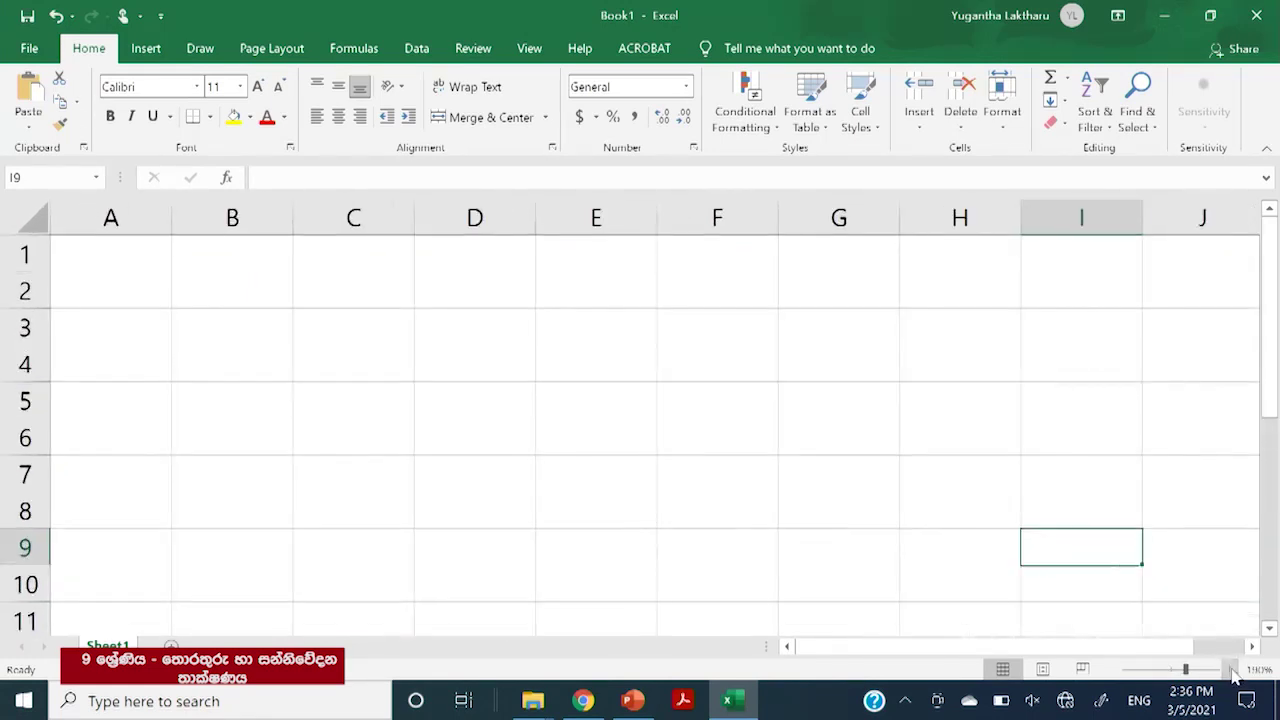
Zoom the worksheet back out by several increments
click(1113, 672)
click(1113, 672)
click(1113, 672)
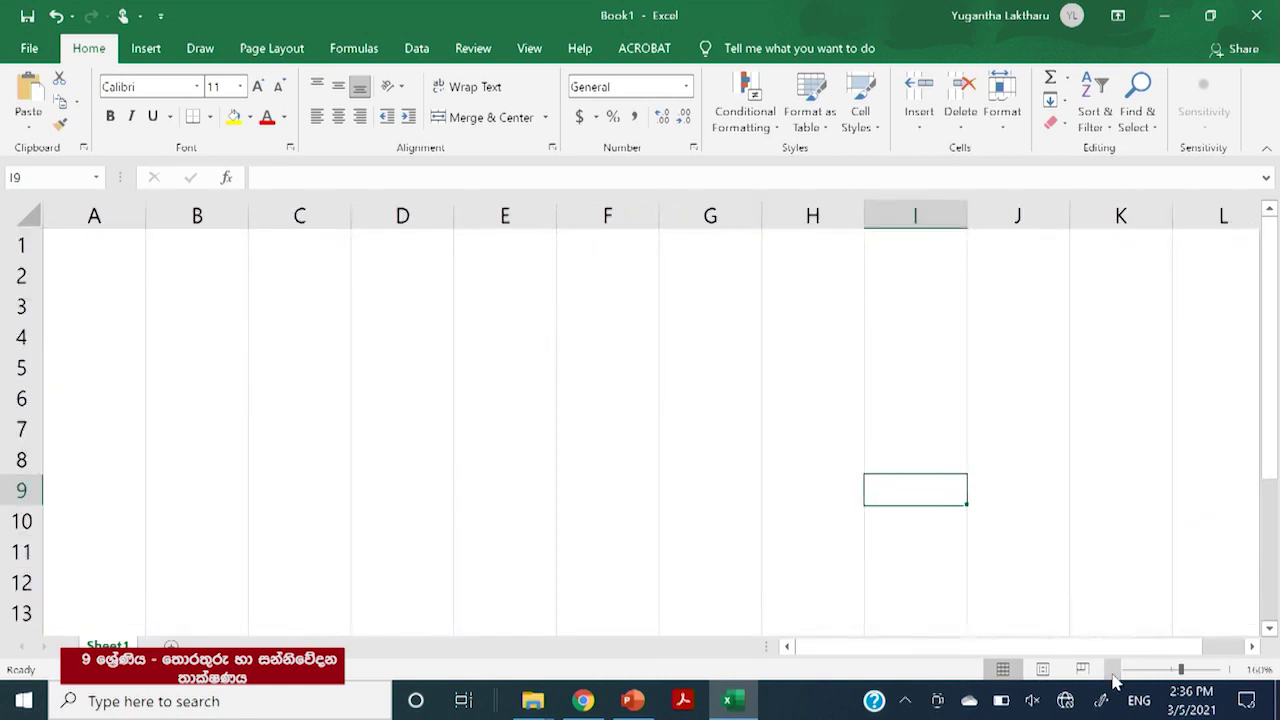
click(1113, 672)
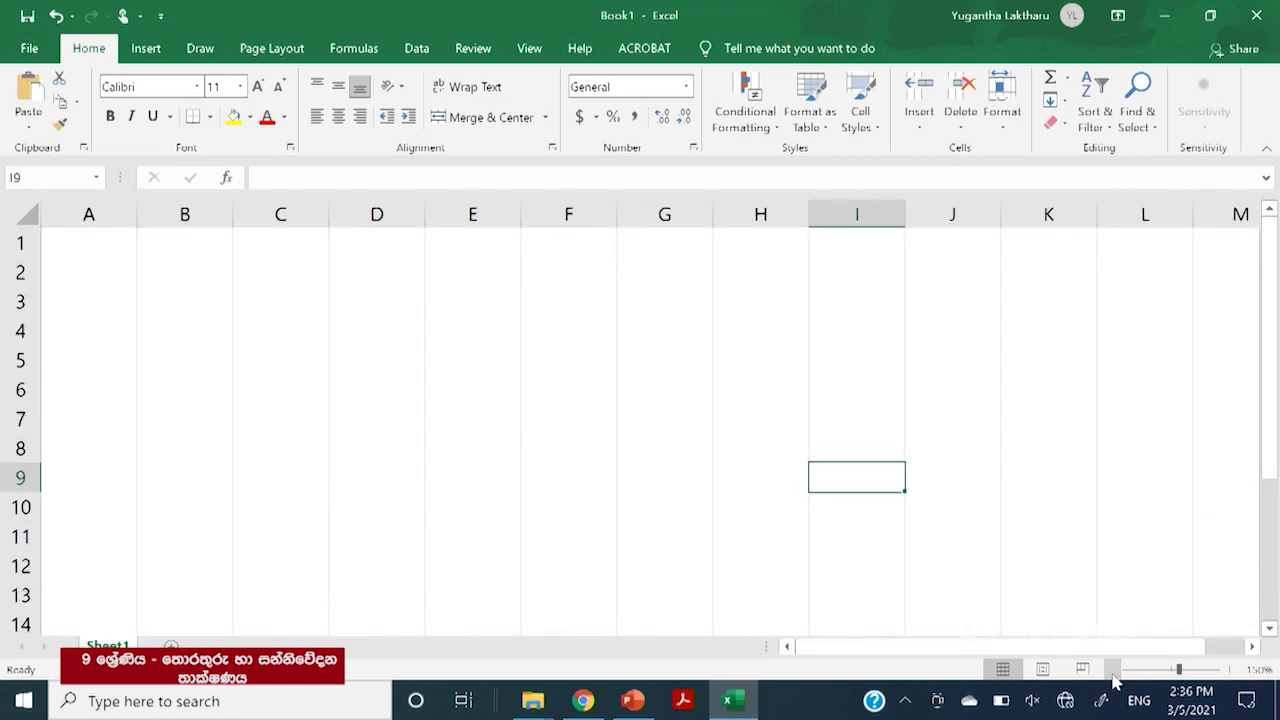
click(1113, 674)
click(1113, 674)
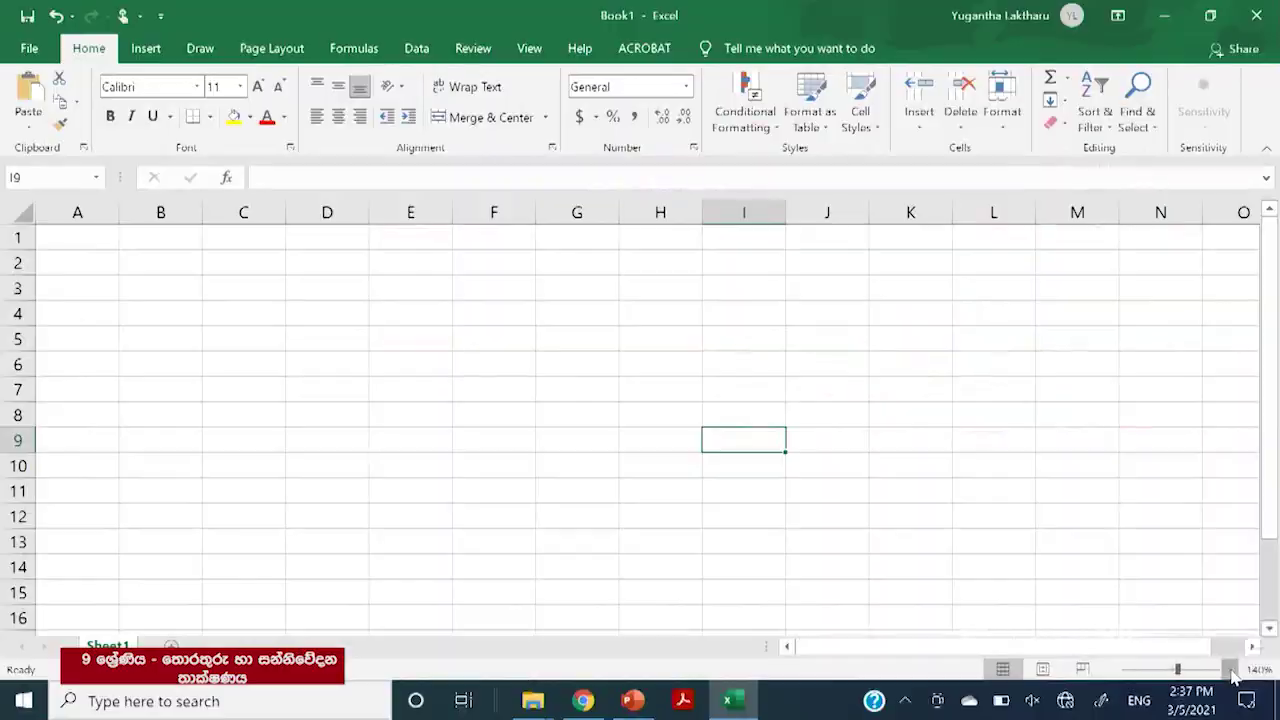
Magnify the worksheet to 200%
click(1231, 670)
click(1231, 670)
click(1231, 670)
click(1231, 670)
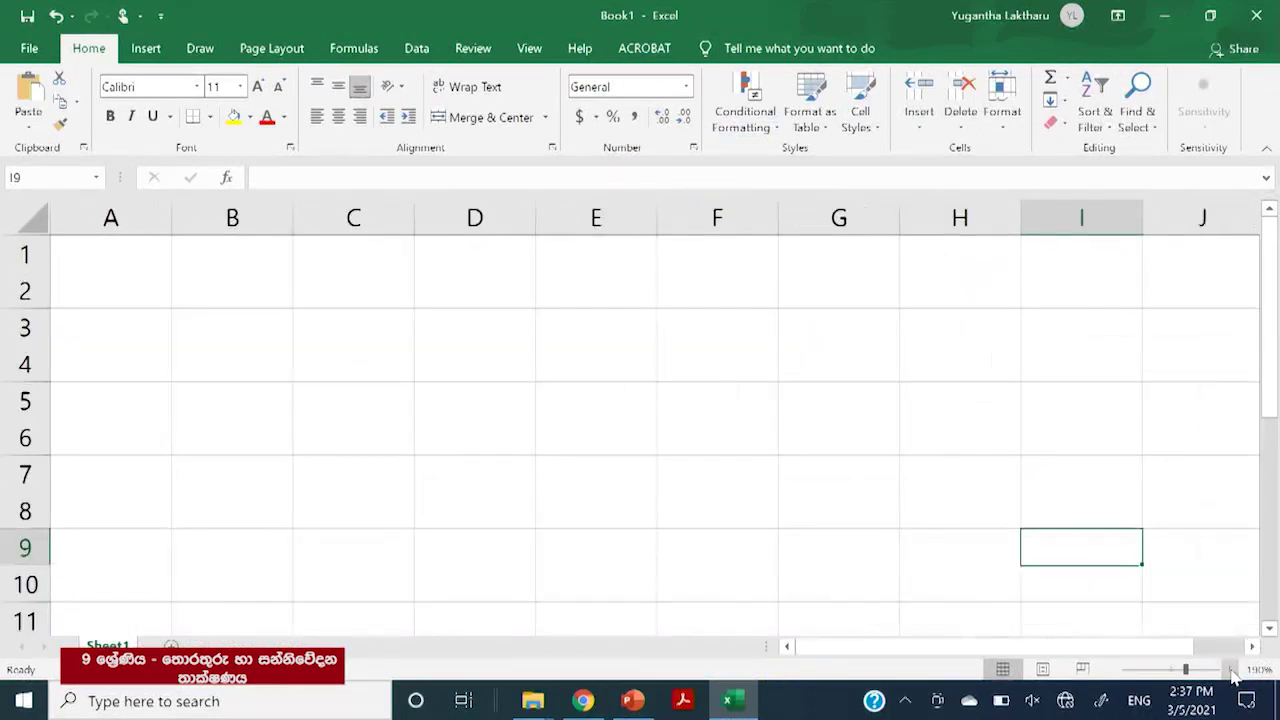
click(1231, 670)
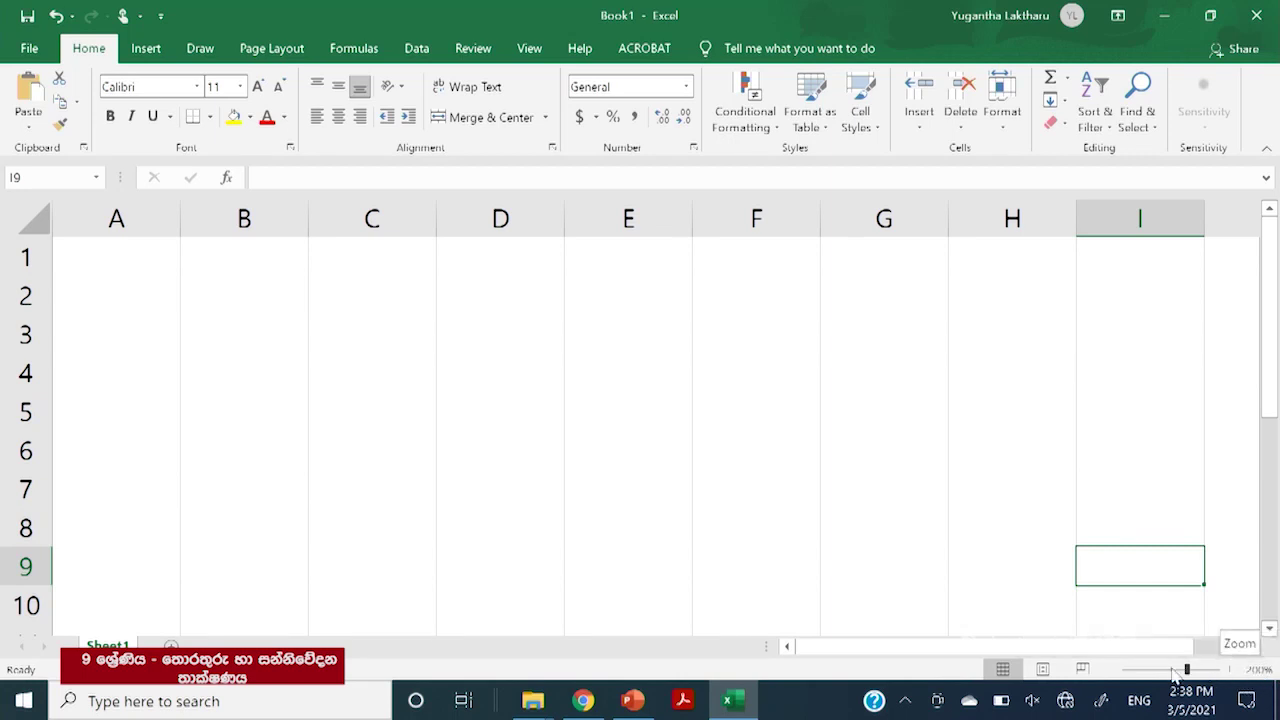
Restore the worksheet zoom to 100%
click(1116, 672)
click(1116, 672)
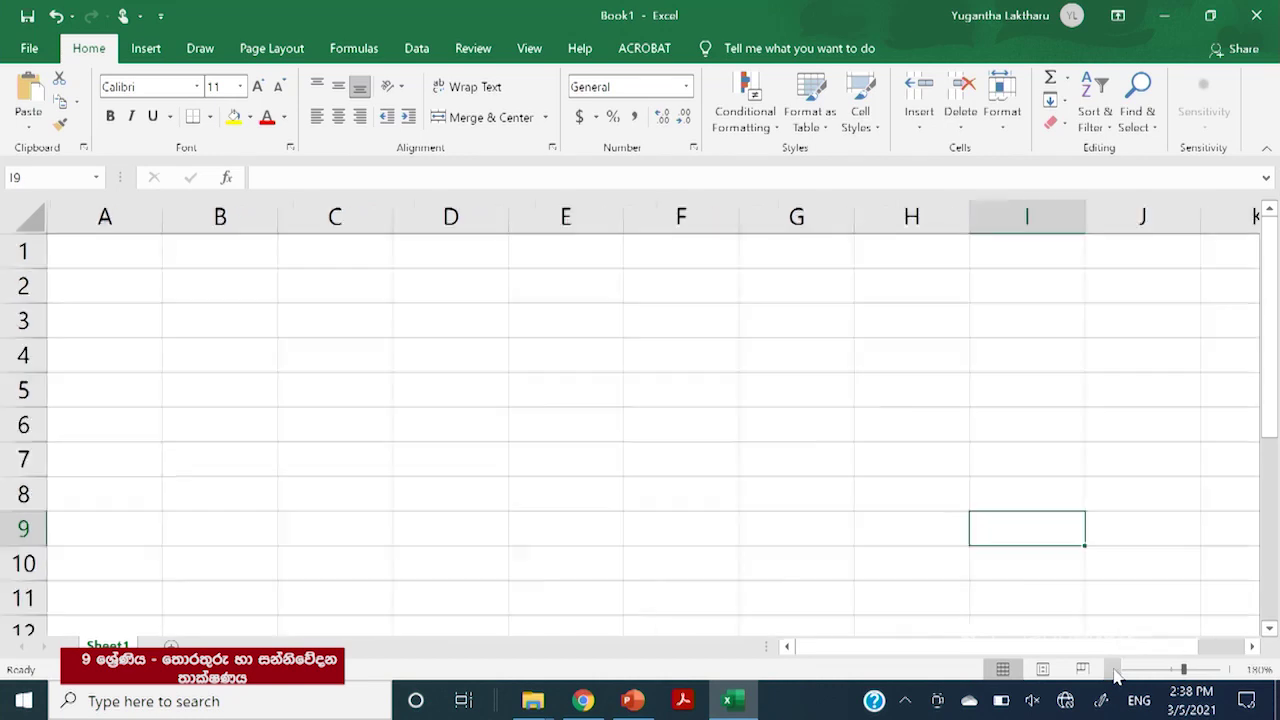
click(1116, 672)
click(1116, 672)
click(1116, 672)
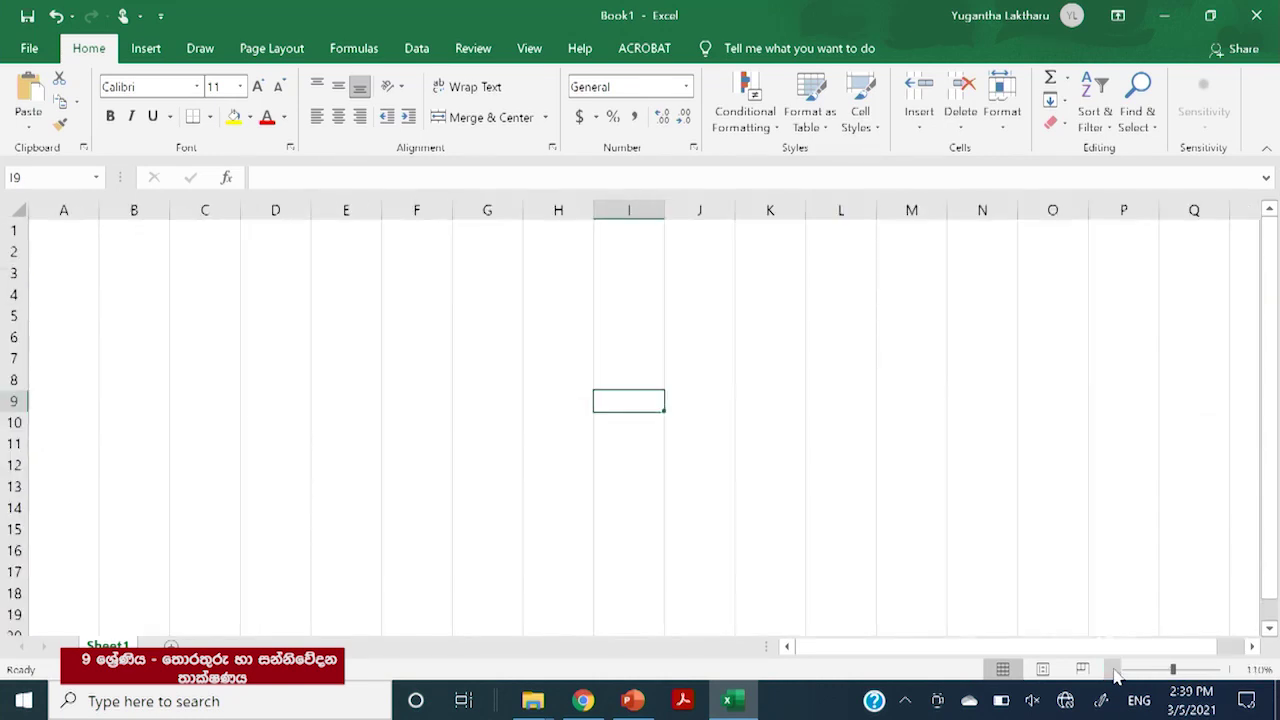
click(1116, 672)
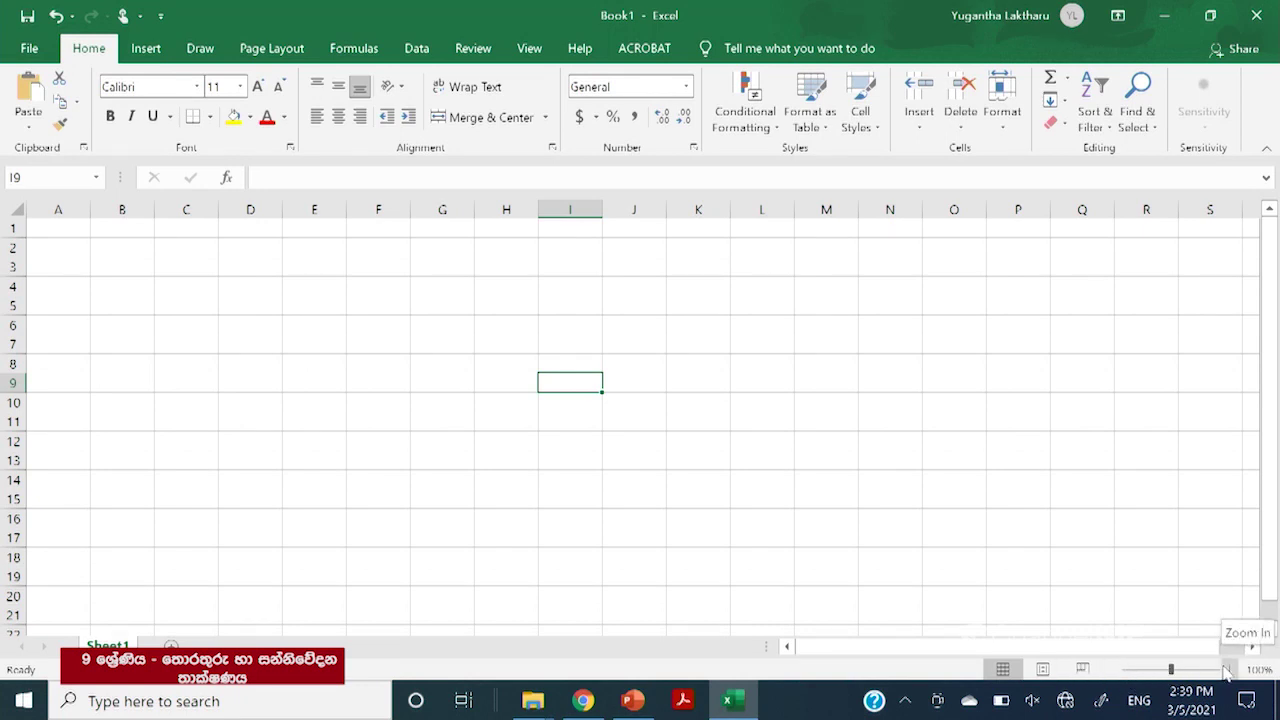
Add three new worksheets to the workbook and switch through Sheet1 to Sheet2
drag(1222, 652, 1086, 655)
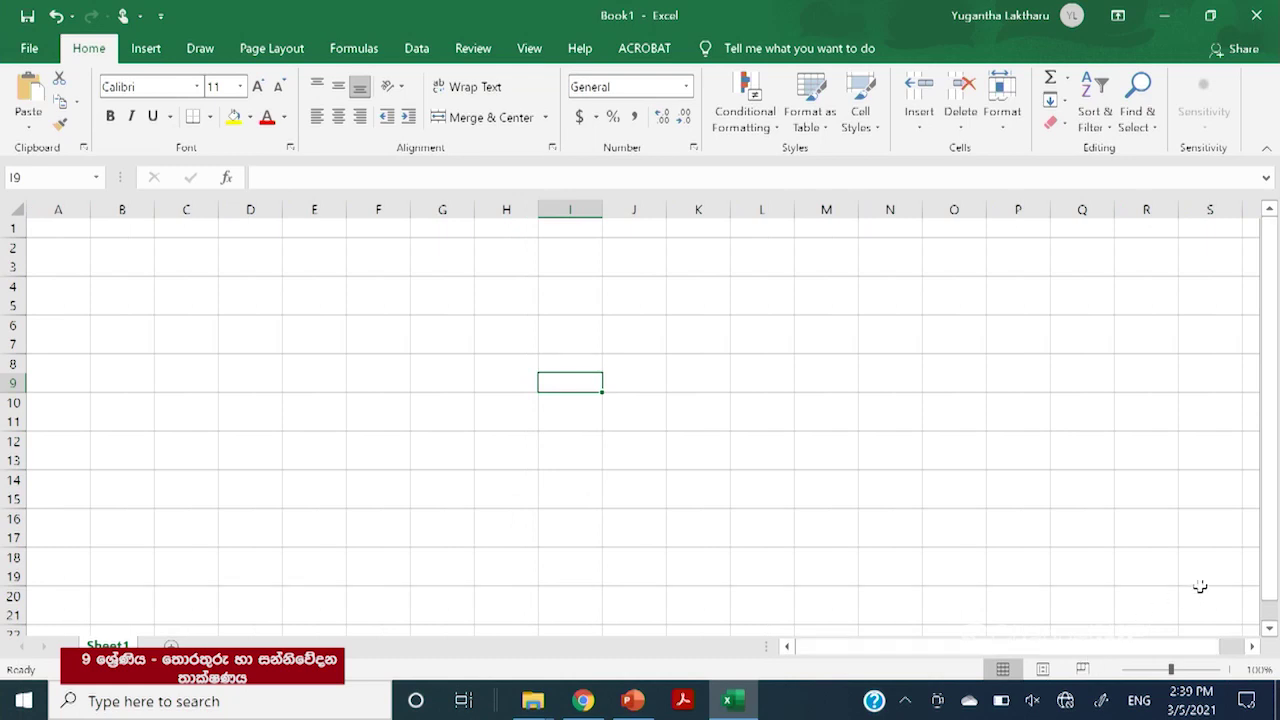
drag(1273, 506, 1276, 418)
click(171, 645)
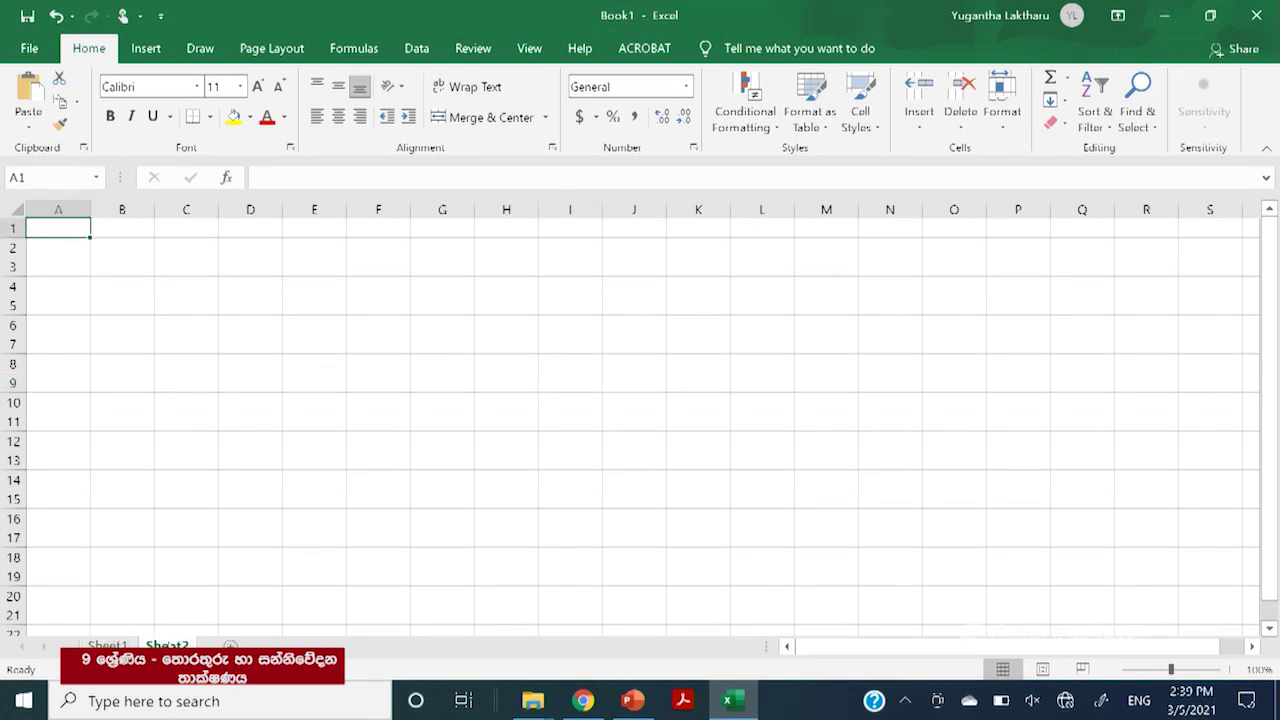
click(230, 645)
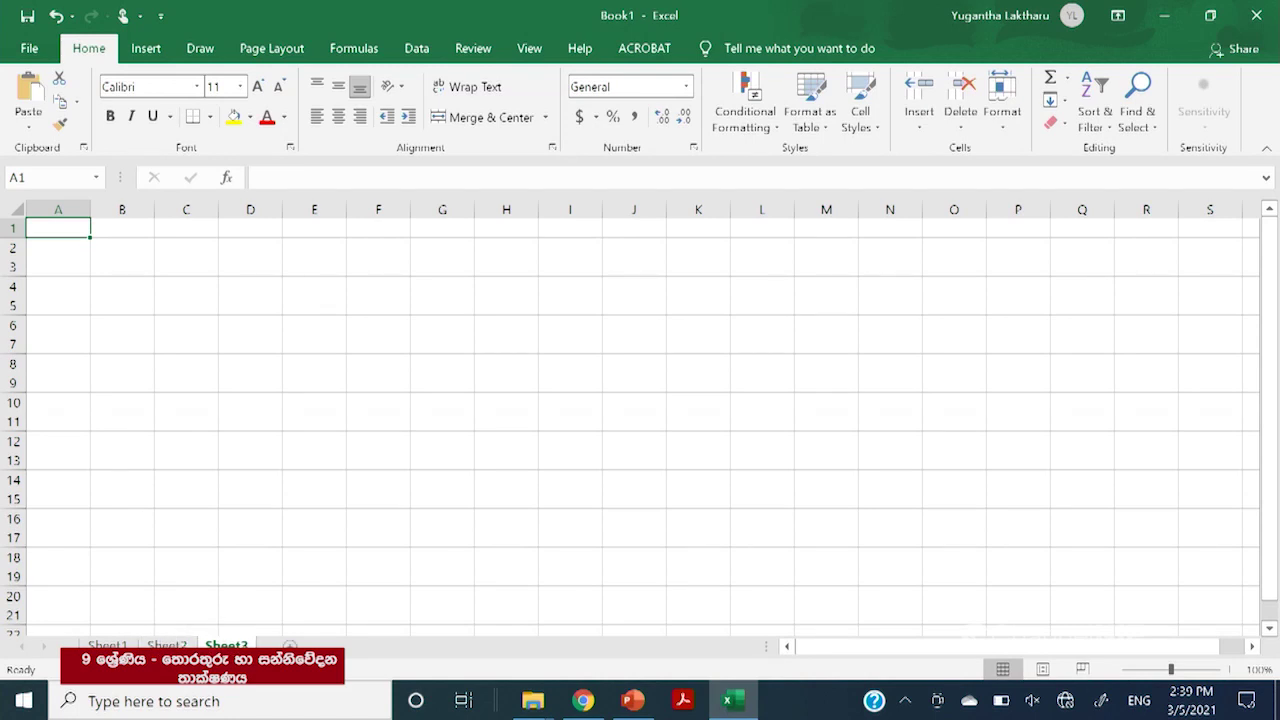
click(289, 645)
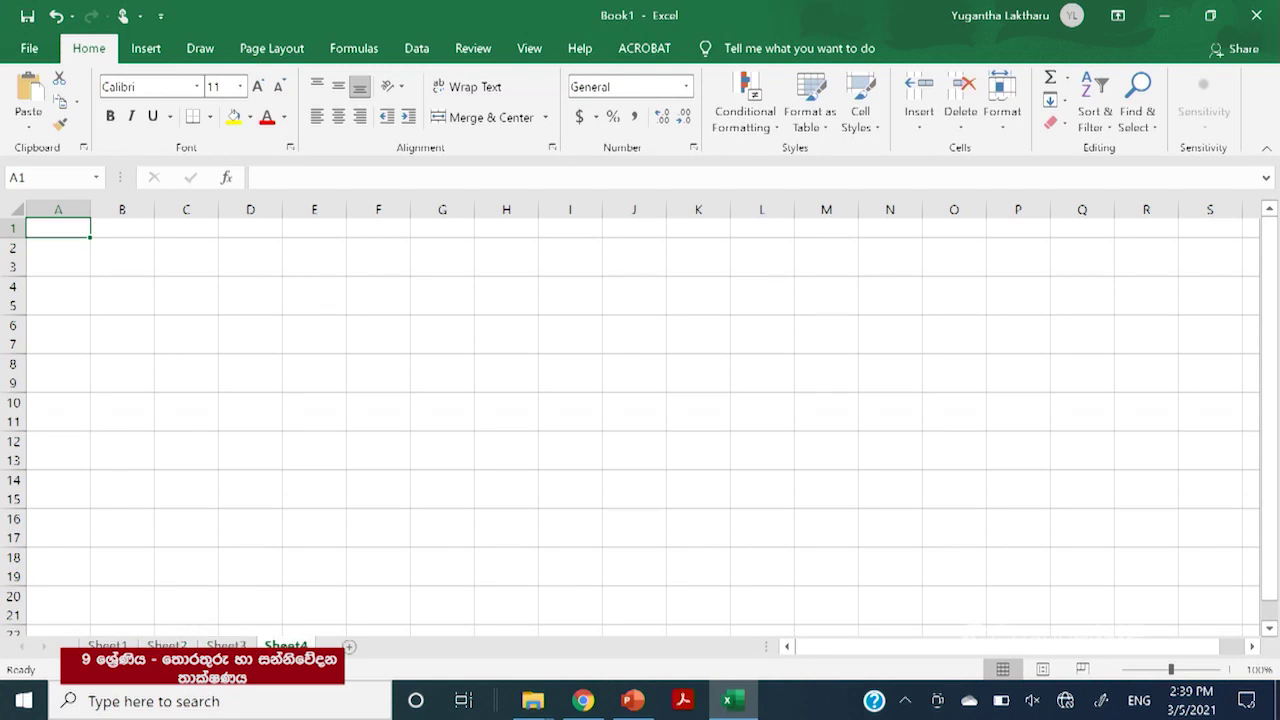
click(108, 645)
click(166, 645)
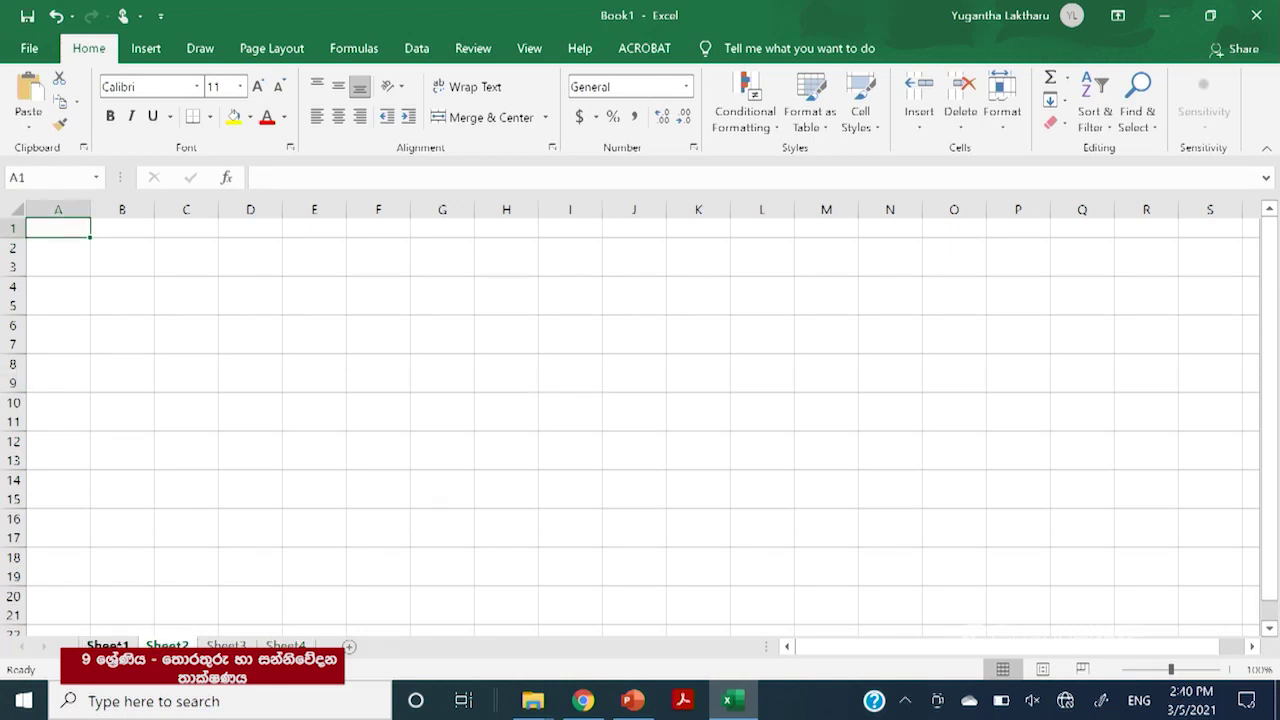
Switch back and forth among the four worksheets, ending on Sheet1
click(108, 645)
click(226, 645)
click(286, 645)
click(108, 645)
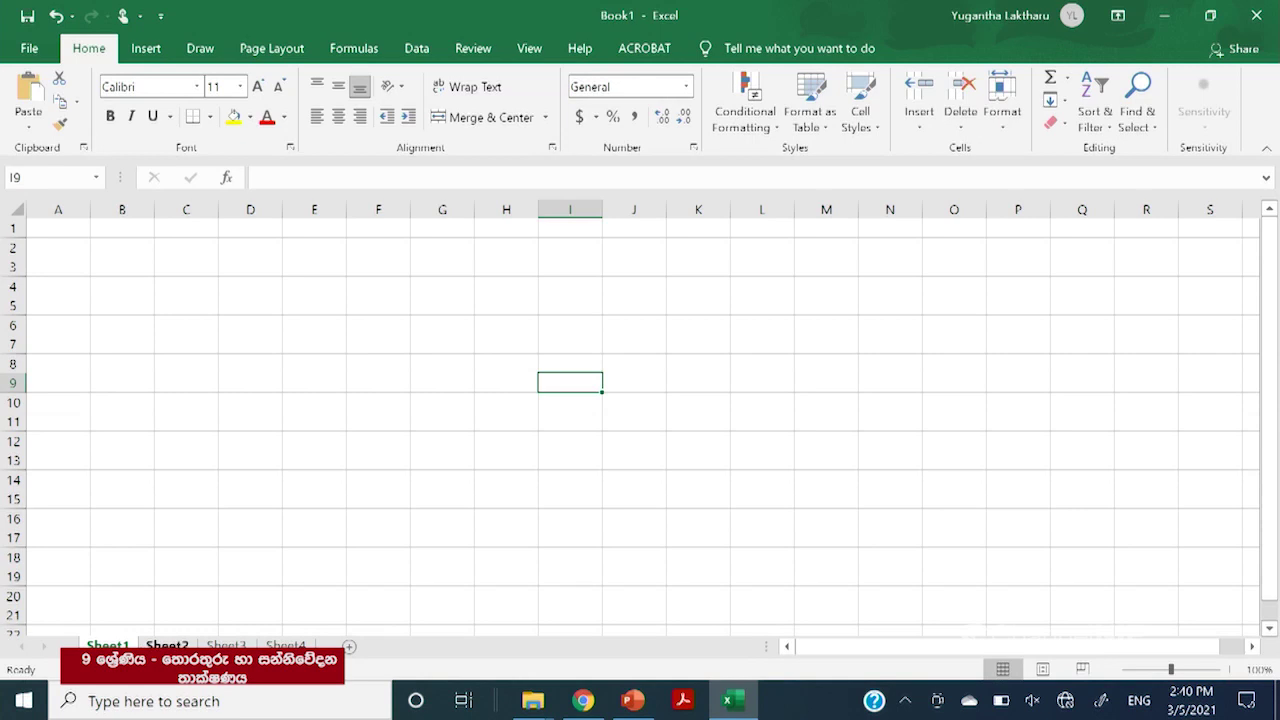
click(167, 645)
key(ctrl+Page_Up)
Rename the Sheet1 worksheet as "grade 9"
right_click(119, 646)
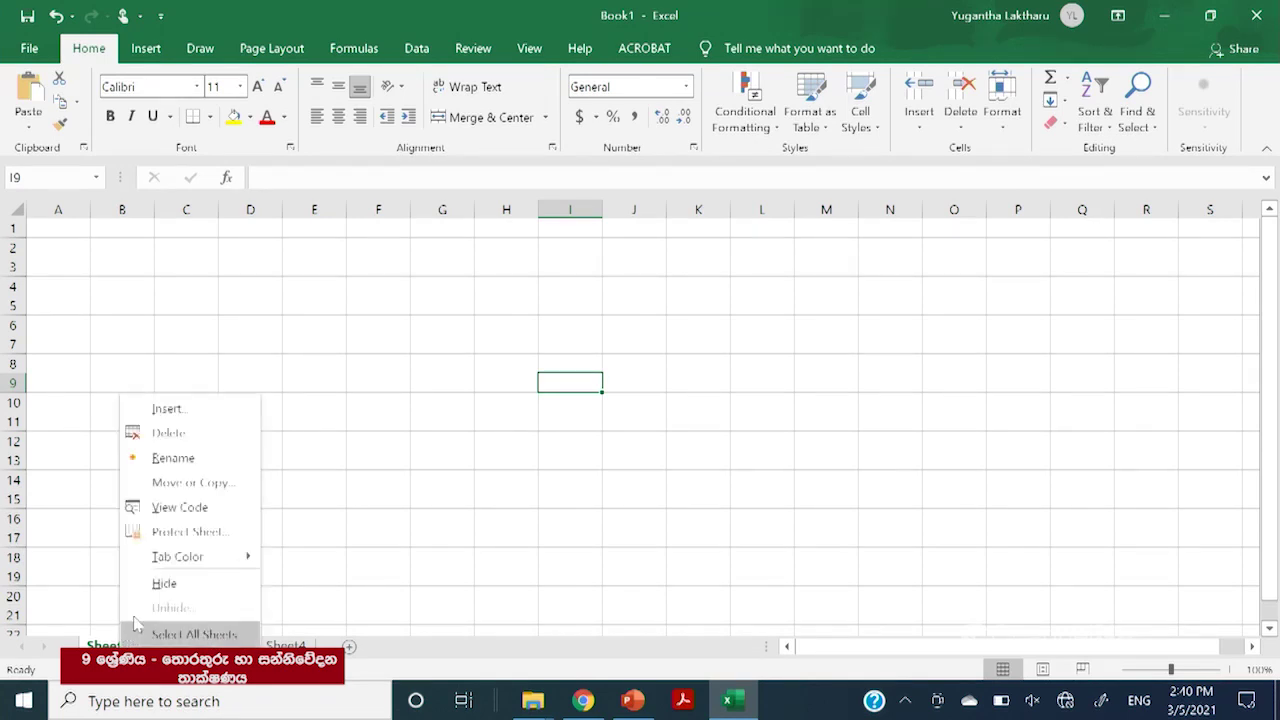
click(180, 460)
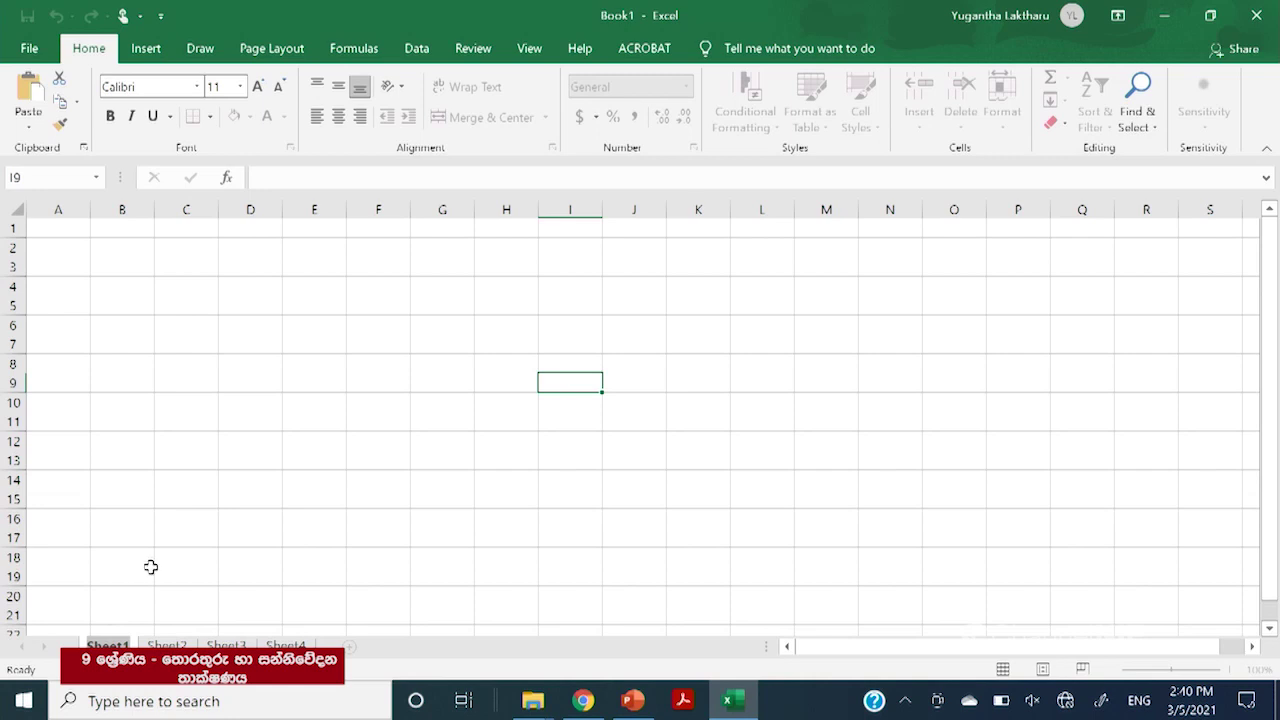
text(grade 9)
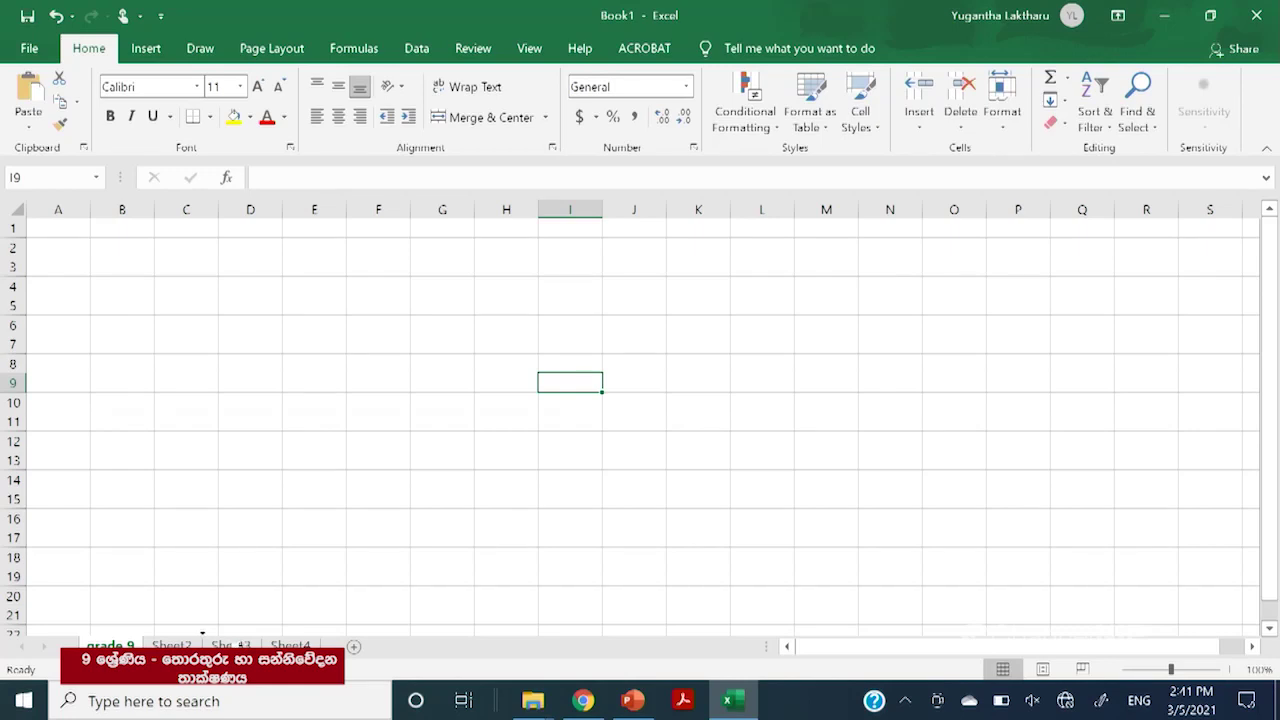
drag(222, 645, 222, 645)
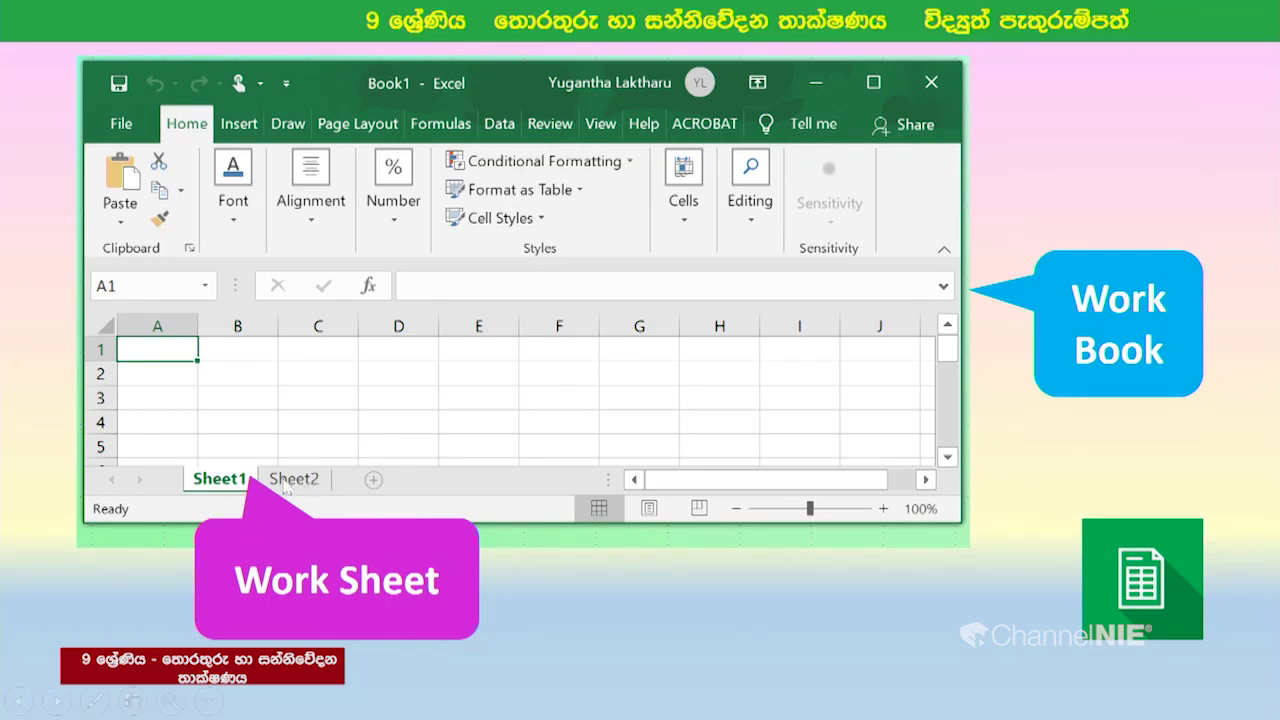
click(940, 550)
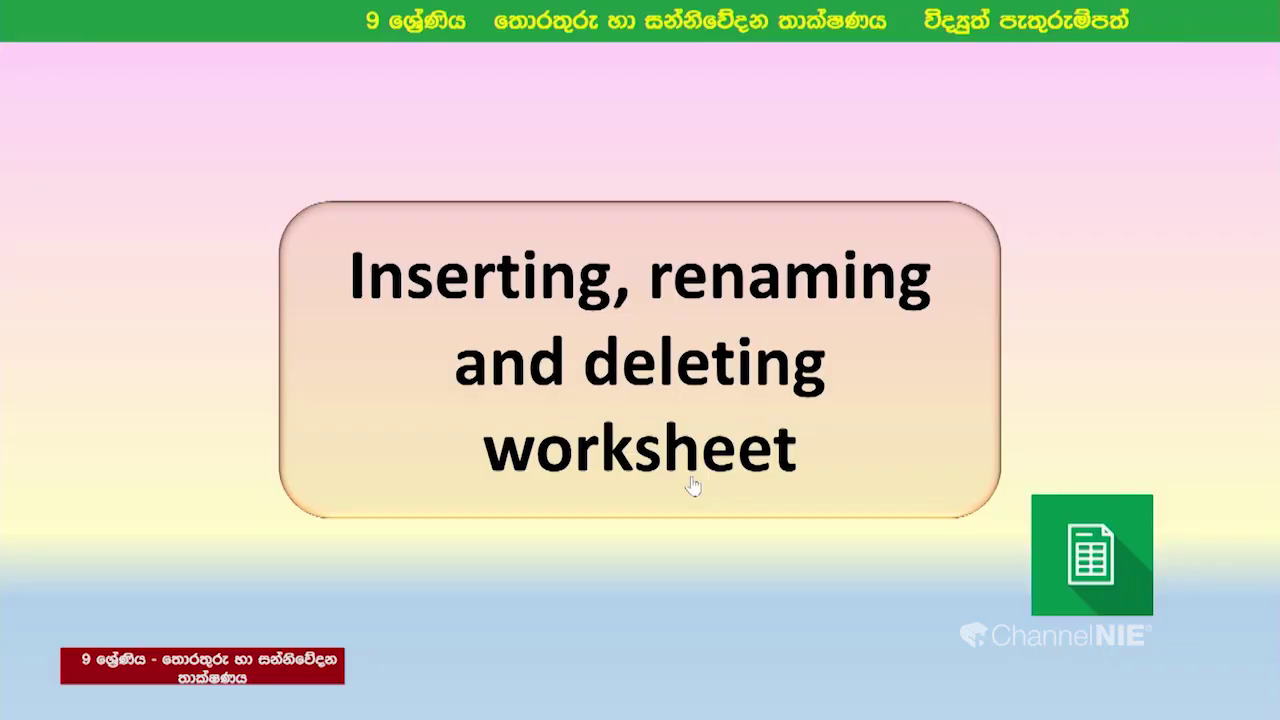
click(693, 486)
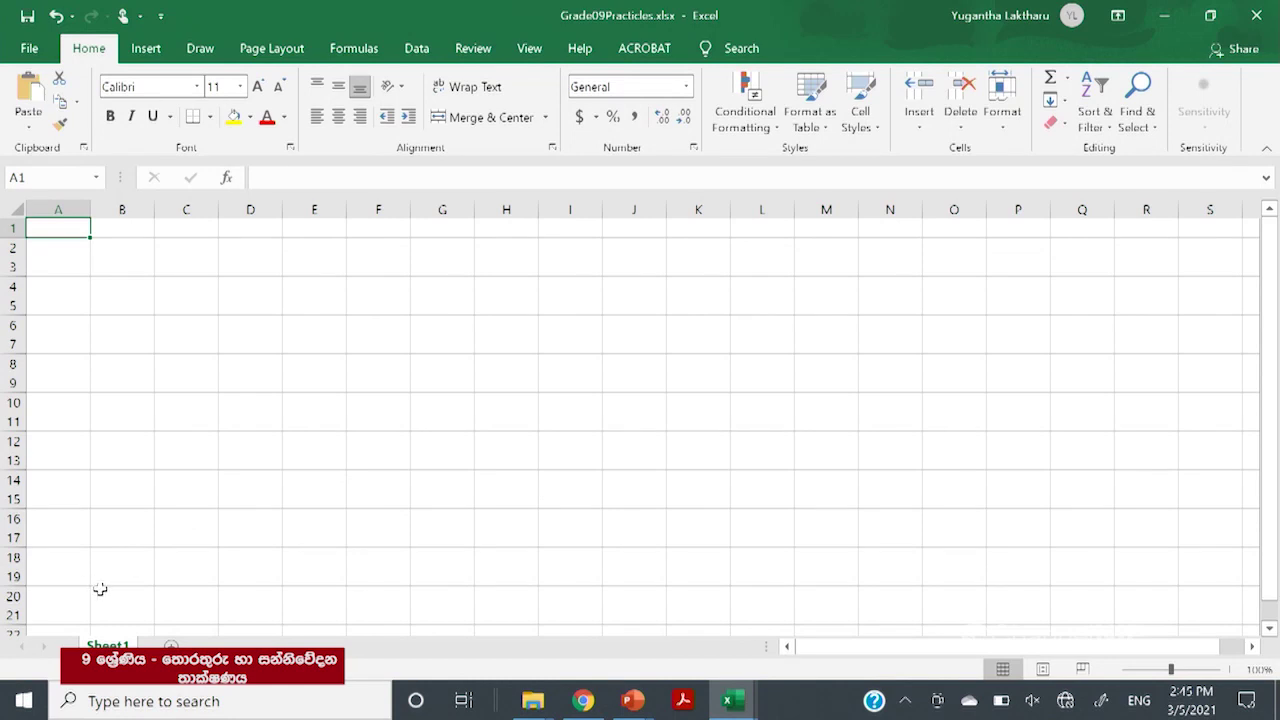
Add three new worksheets to the Grade09Practicles.xlsx workbook
key(shift+F11)
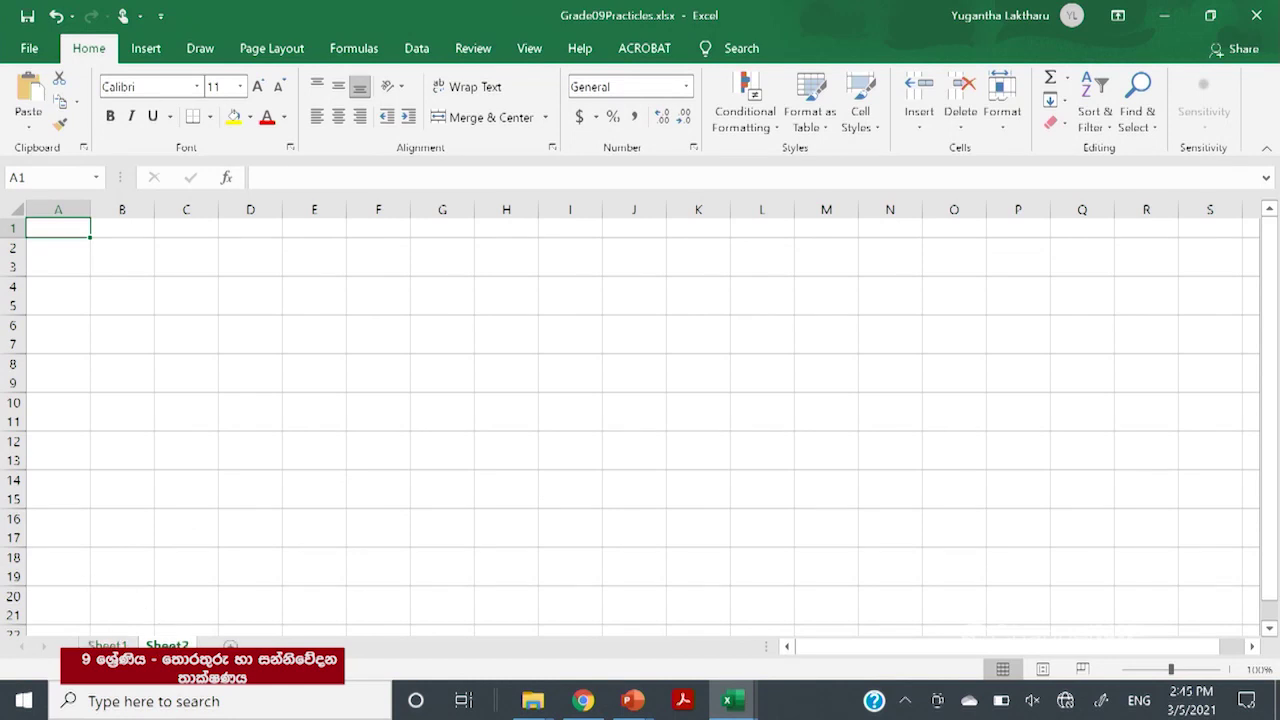
key(shift+F11)
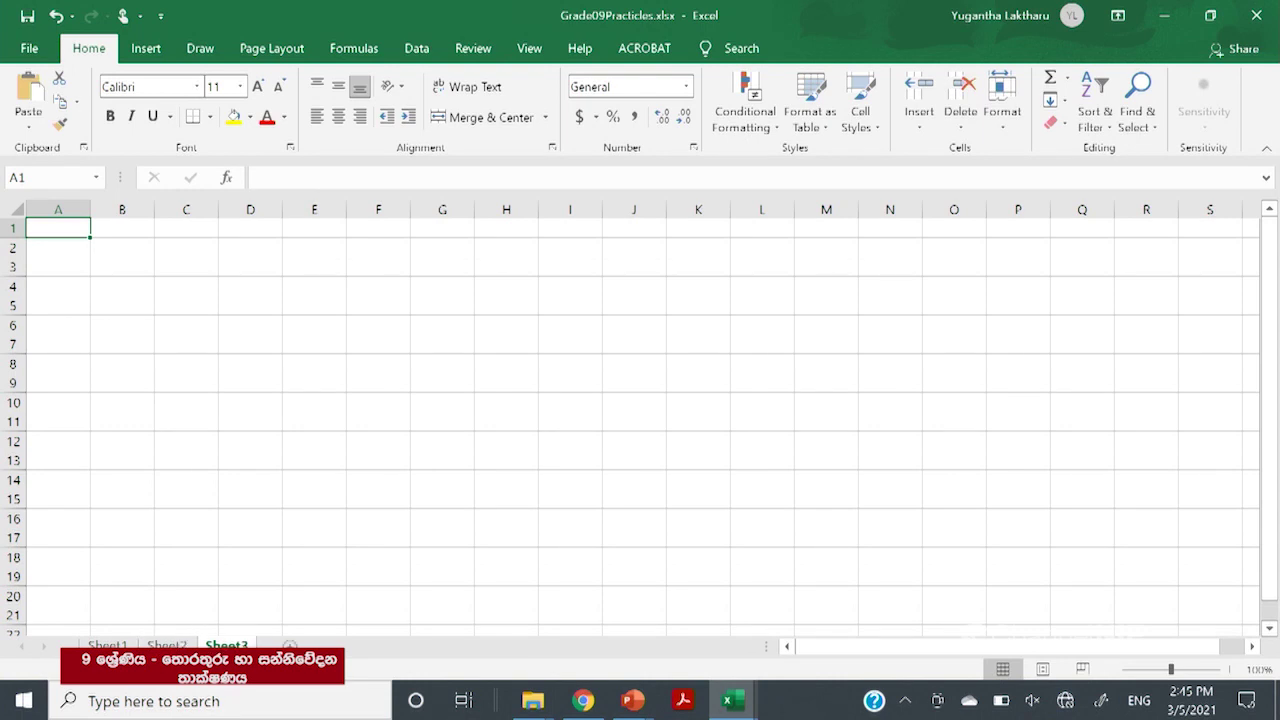
key(shift+F11)
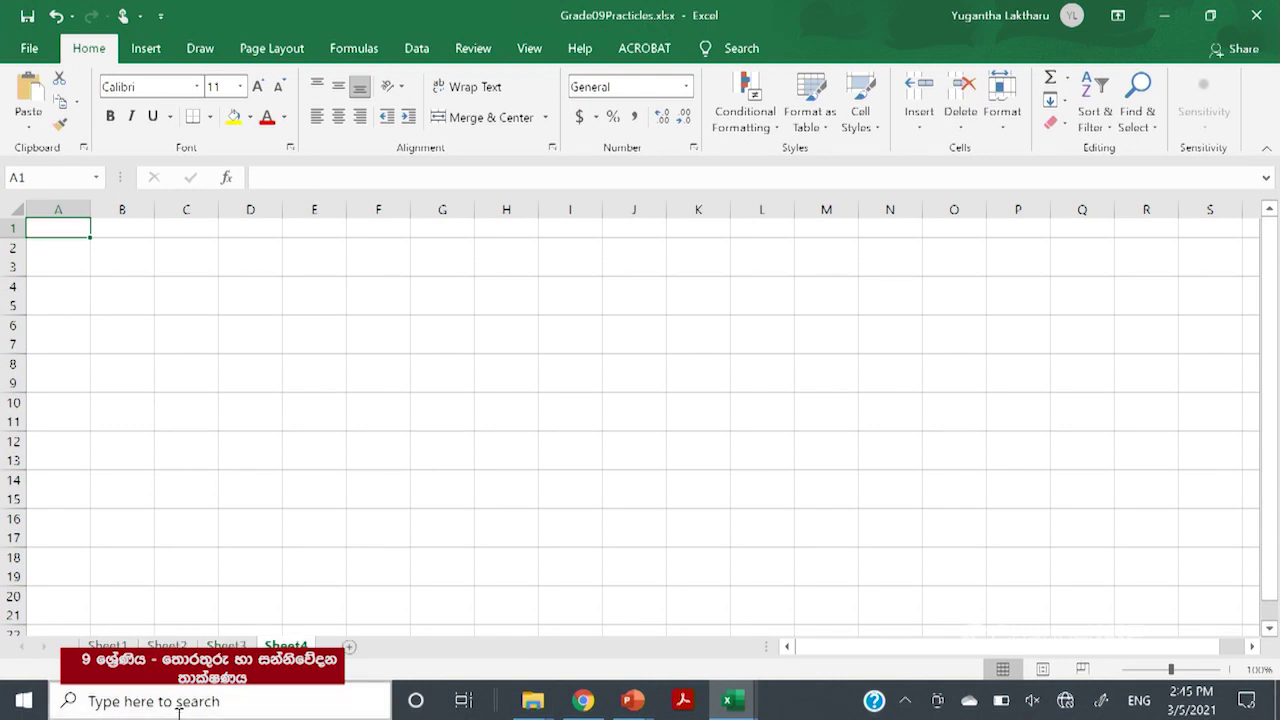
View Sheet1, Sheet2, Sheet3 and Sheet4 in turn, then go back to Sheet3
click(107, 645)
click(167, 645)
click(226, 645)
click(286, 645)
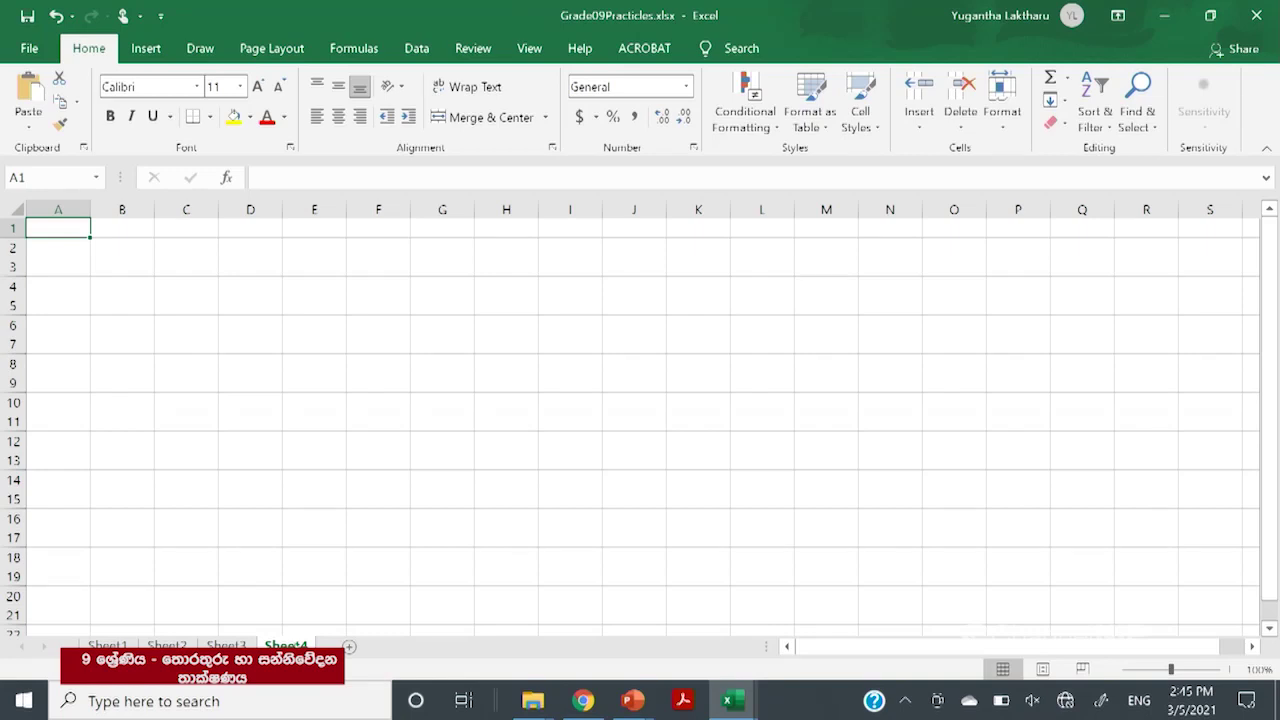
click(226, 645)
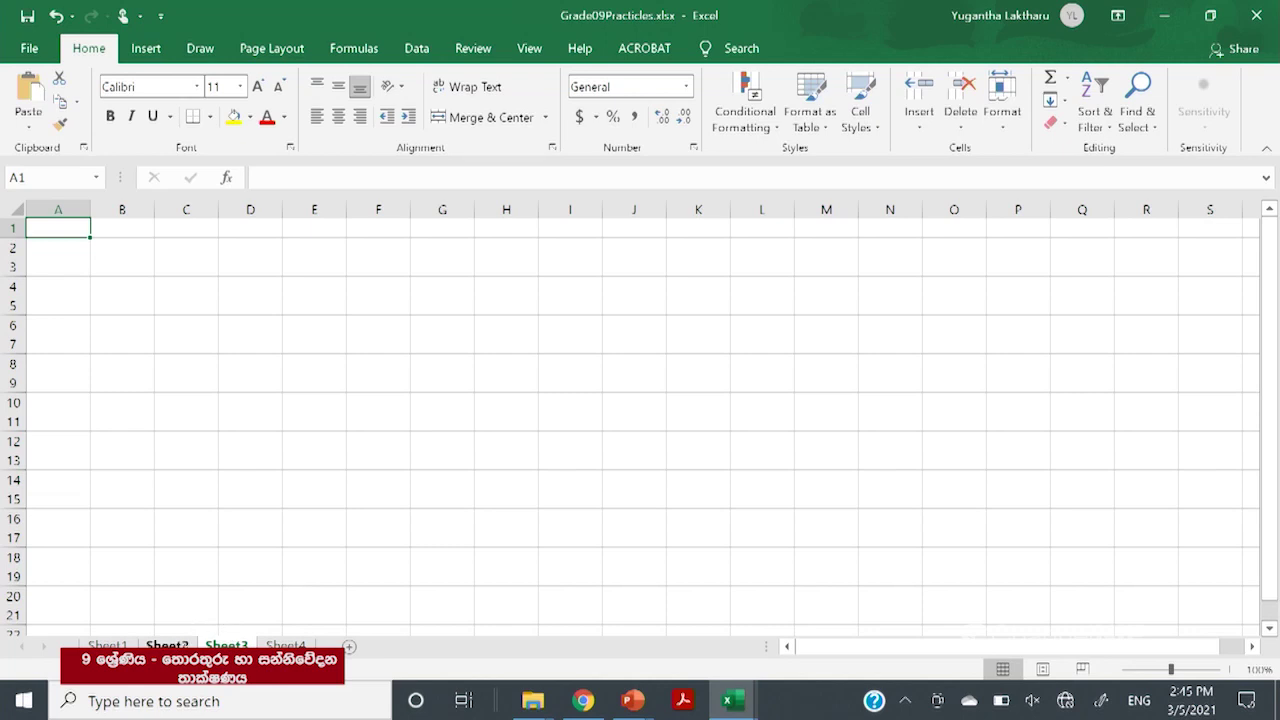
Delete the empty Sheet2 worksheet from the workbook
click(167, 645)
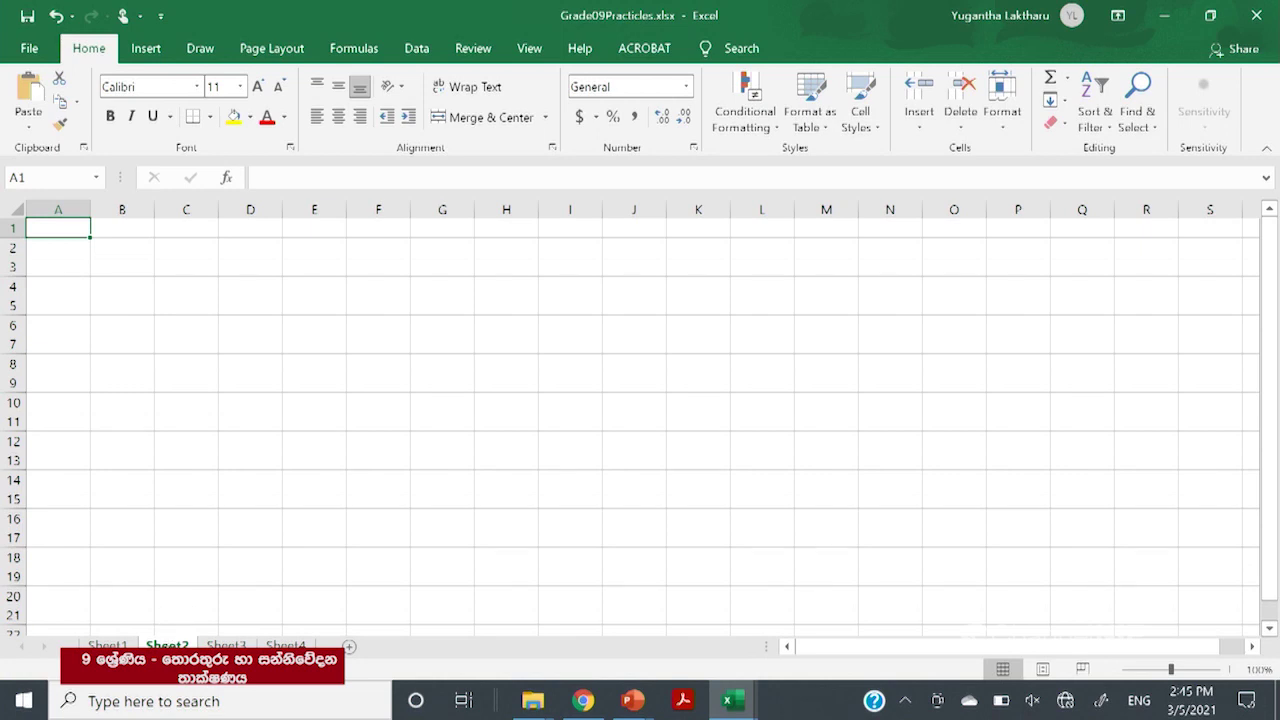
right_click(167, 645)
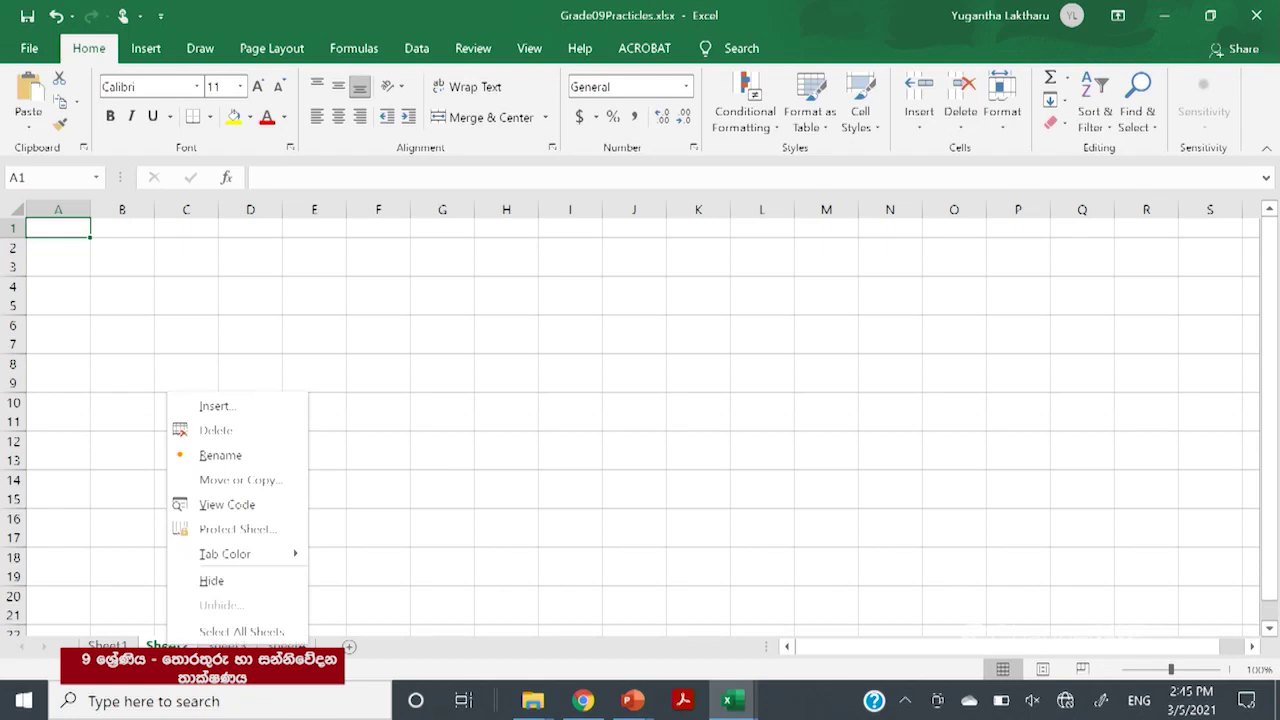
click(220, 431)
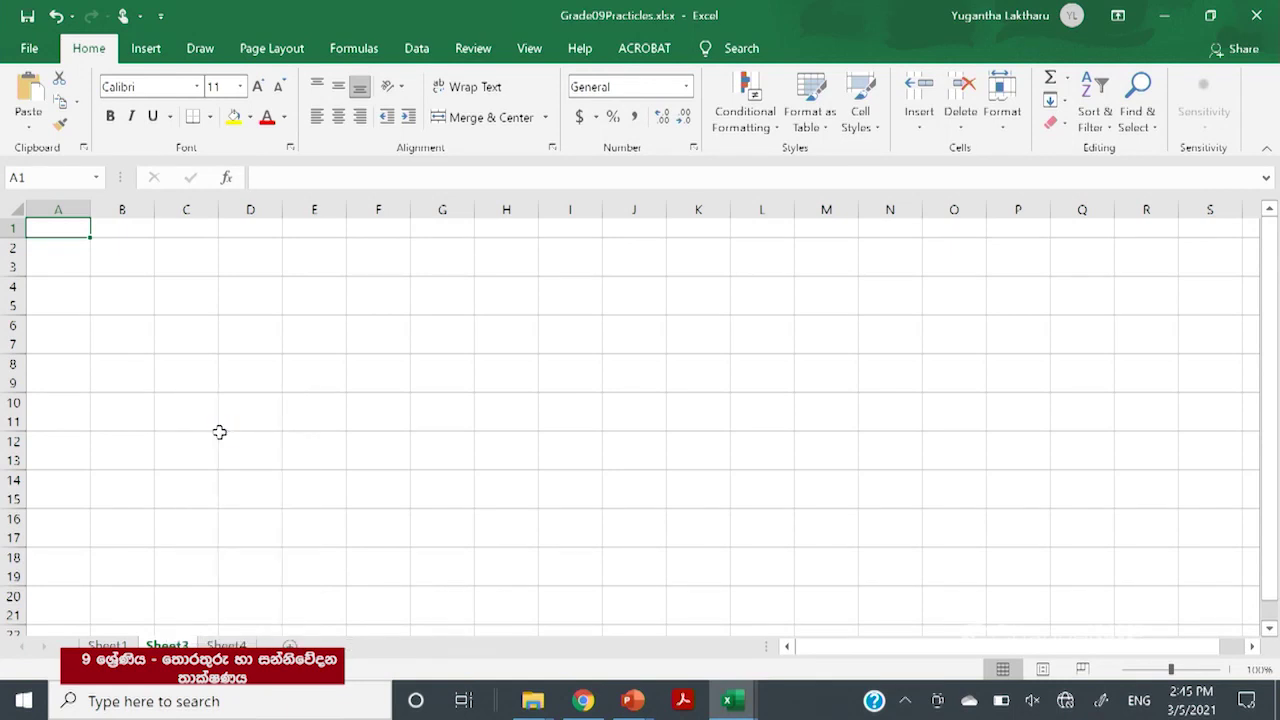
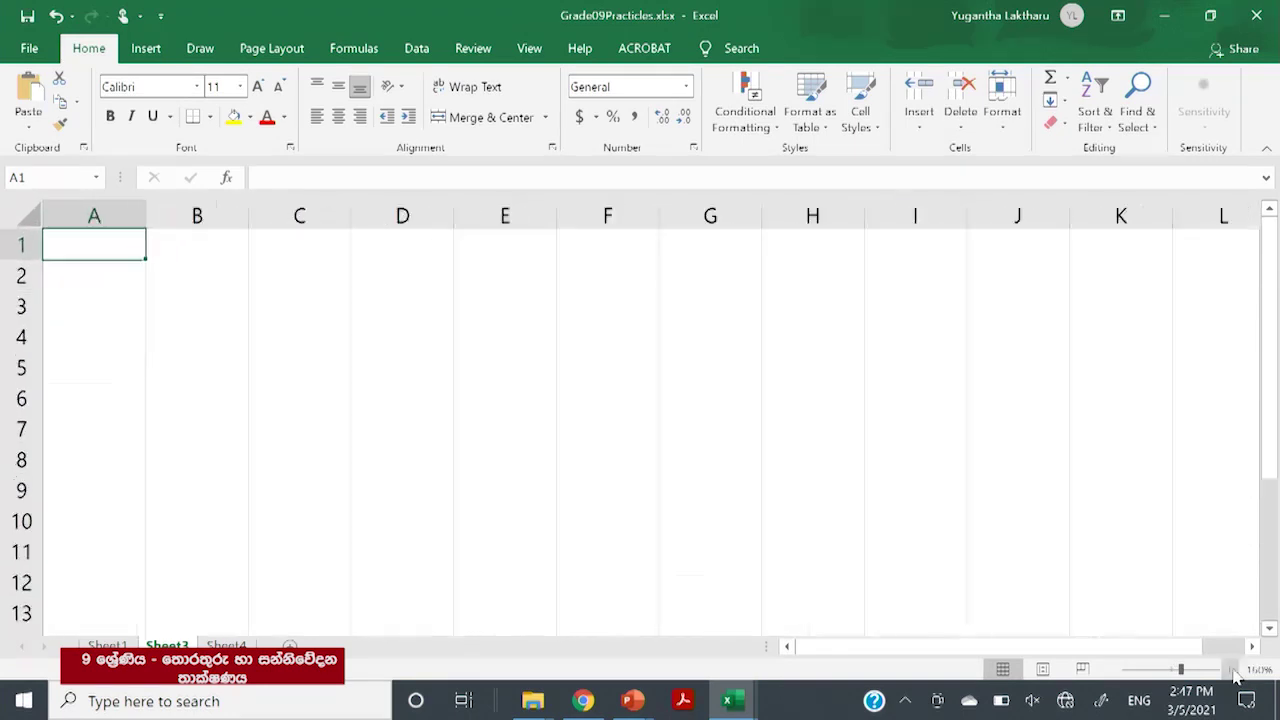
Enter ABC in cell A1 of Sheet3 and reselect that cell
click(1233, 670)
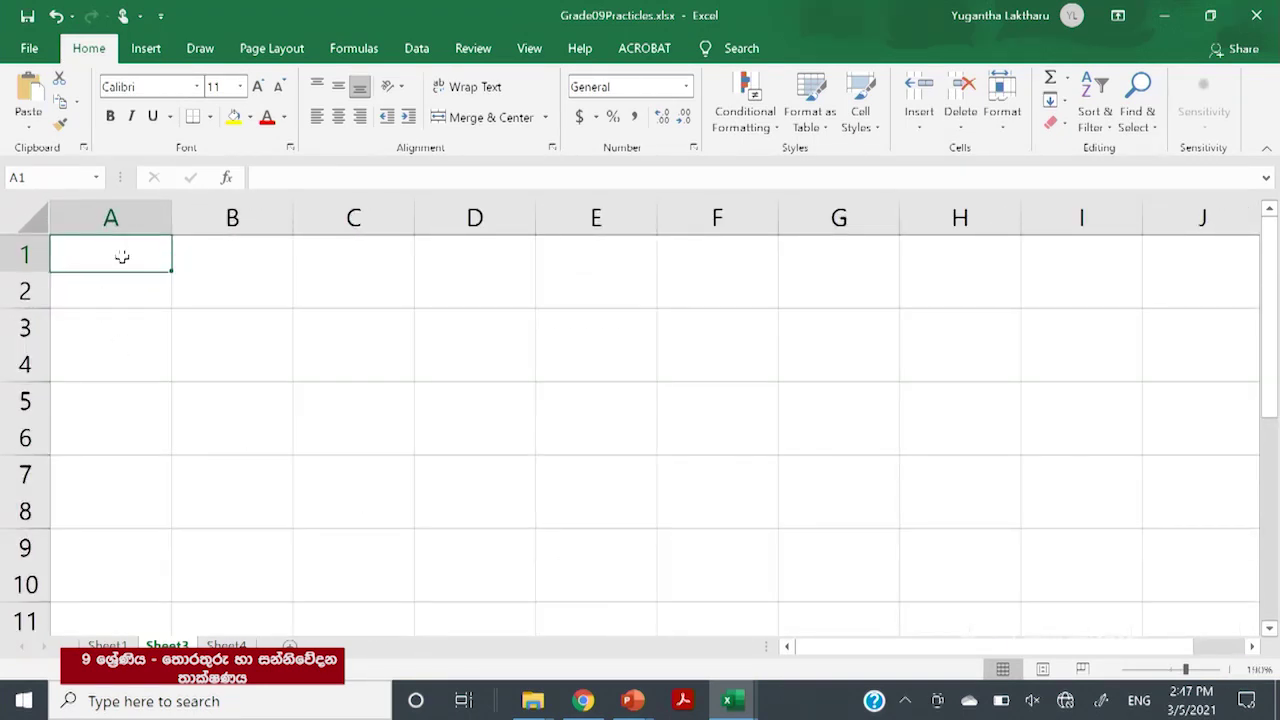
text(ABC)
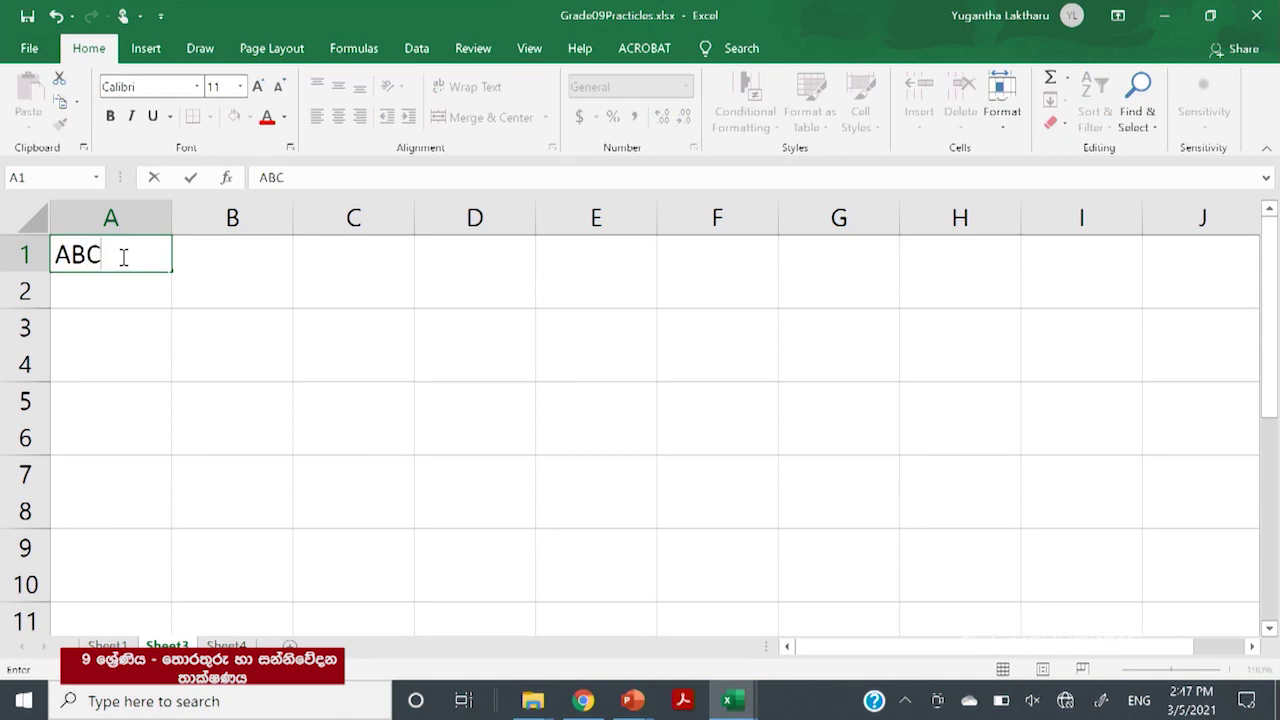
click(162, 322)
click(114, 254)
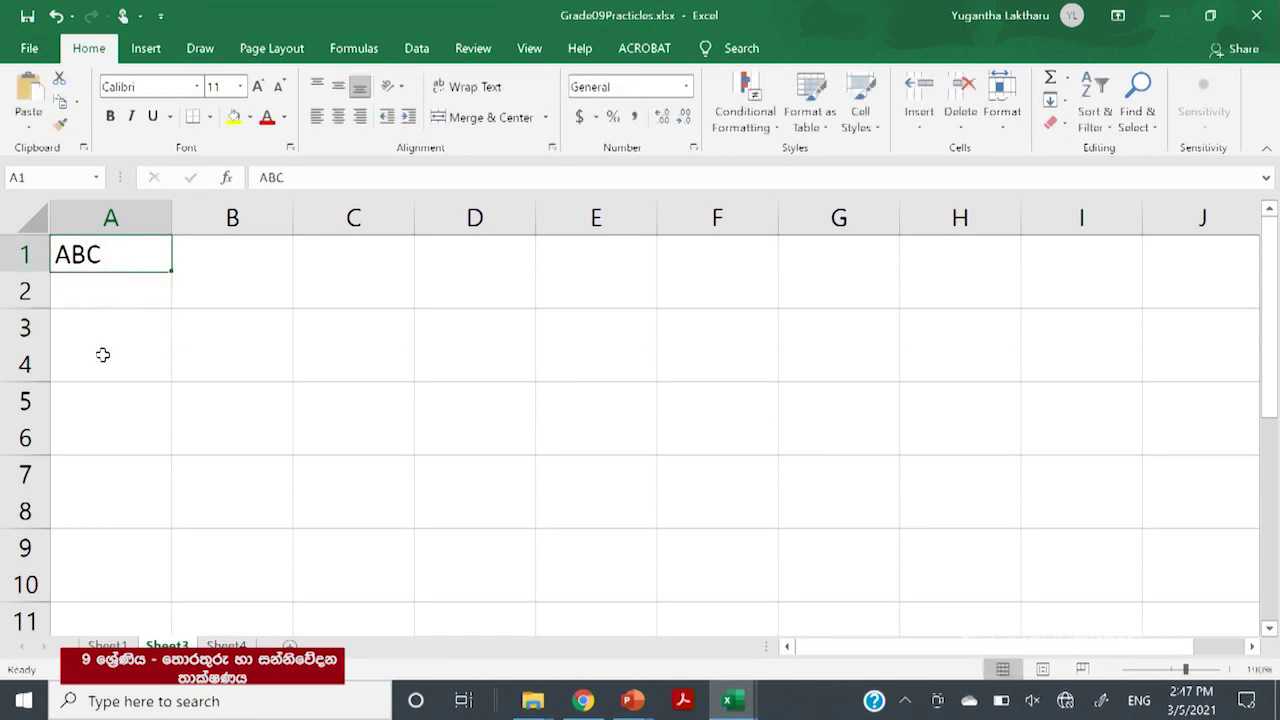
click(109, 286)
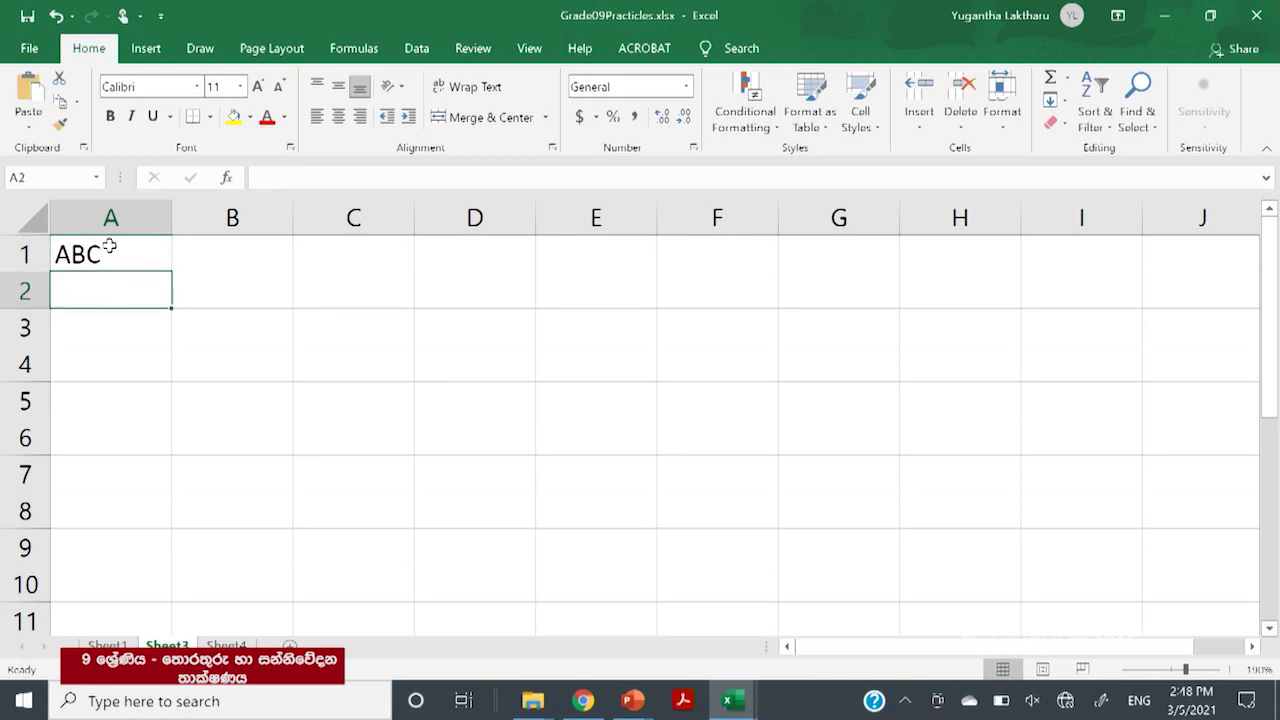
click(110, 248)
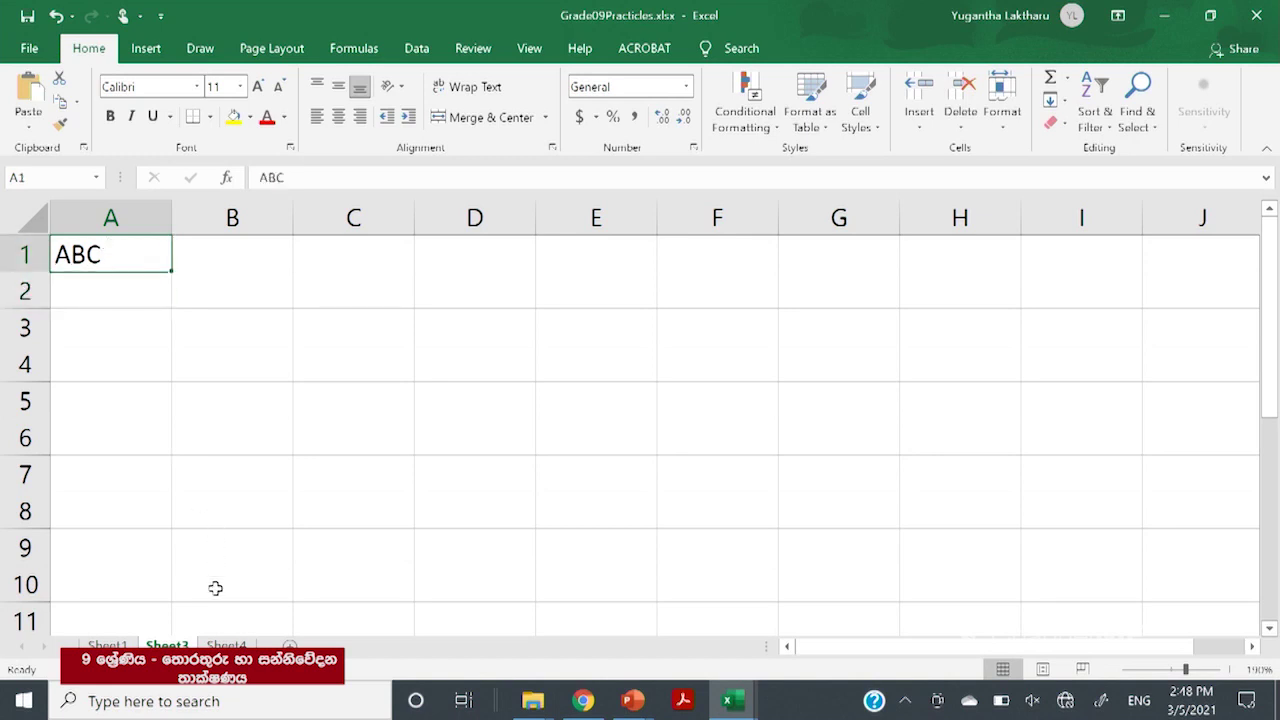
right_click(180, 645)
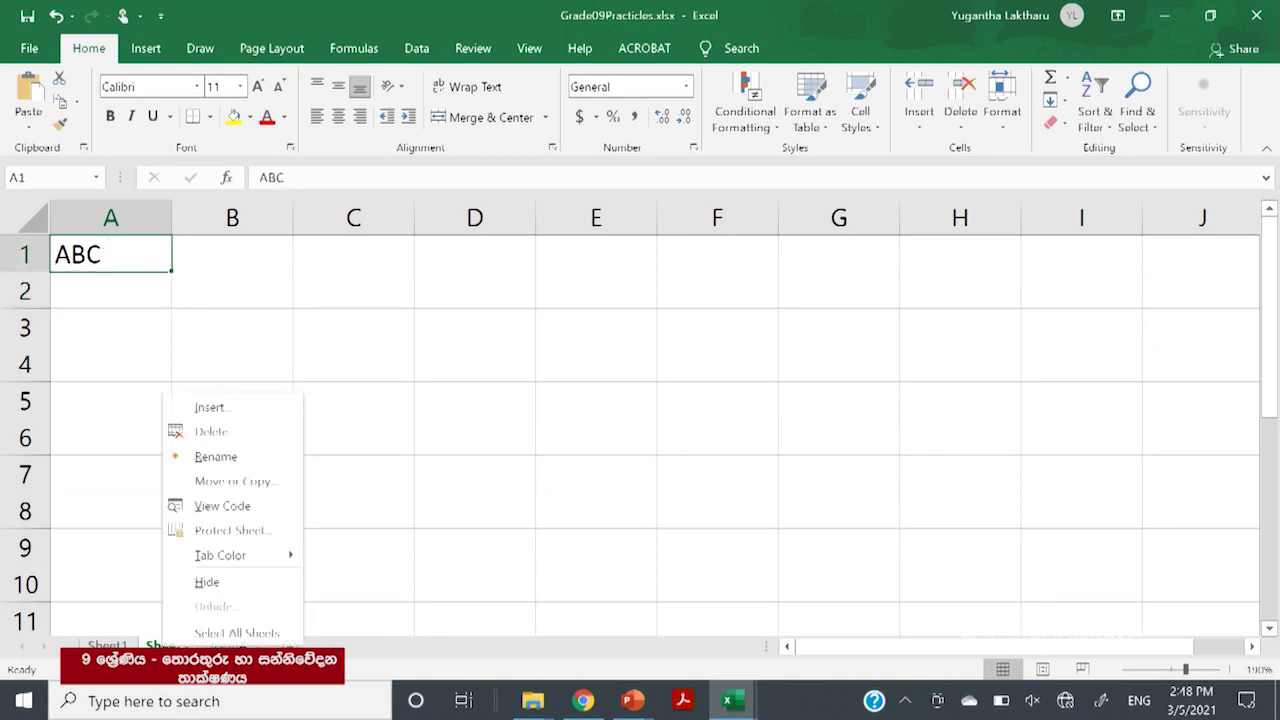
click(195, 432)
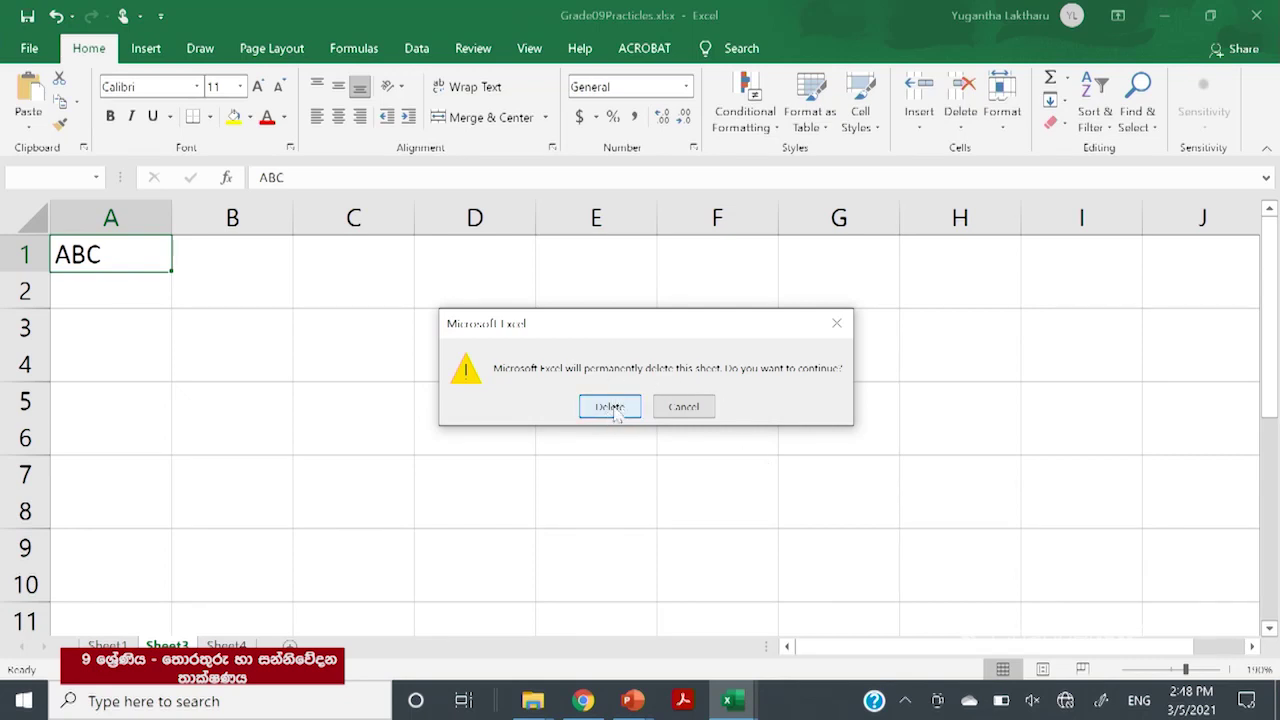
click(688, 415)
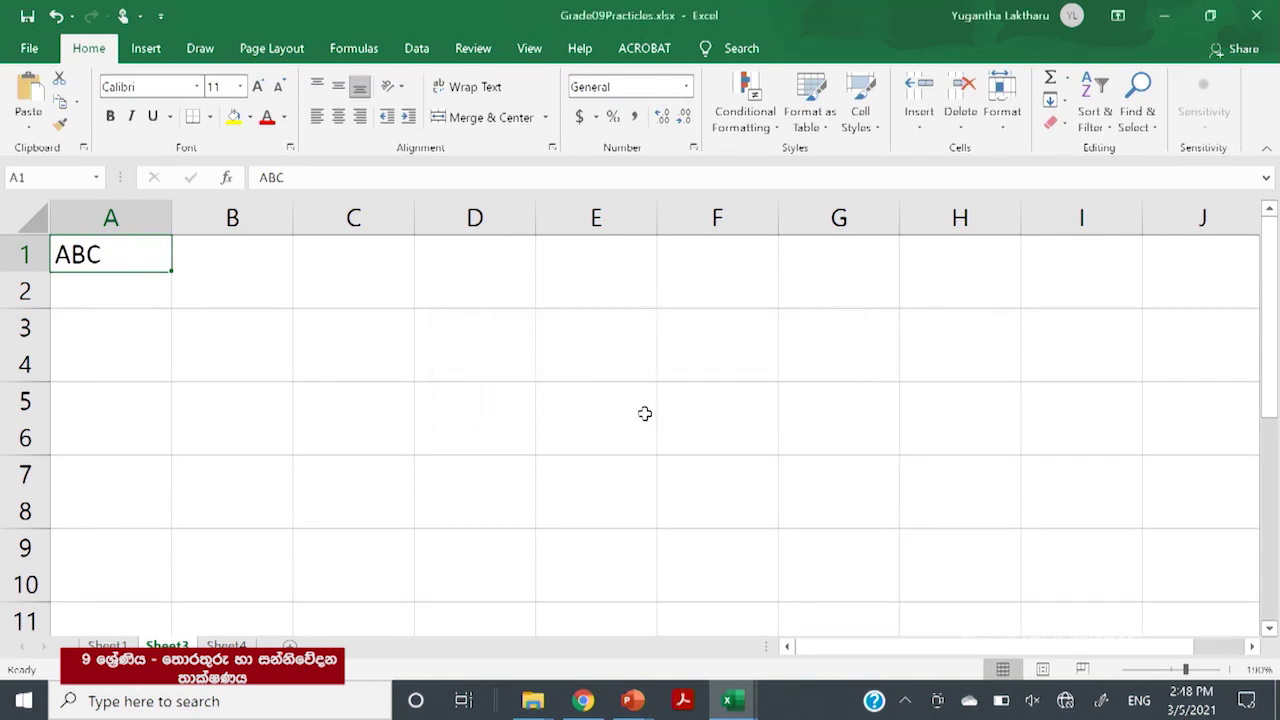
Permanently delete the Sheet3 worksheet that contains ABC
right_click(178, 646)
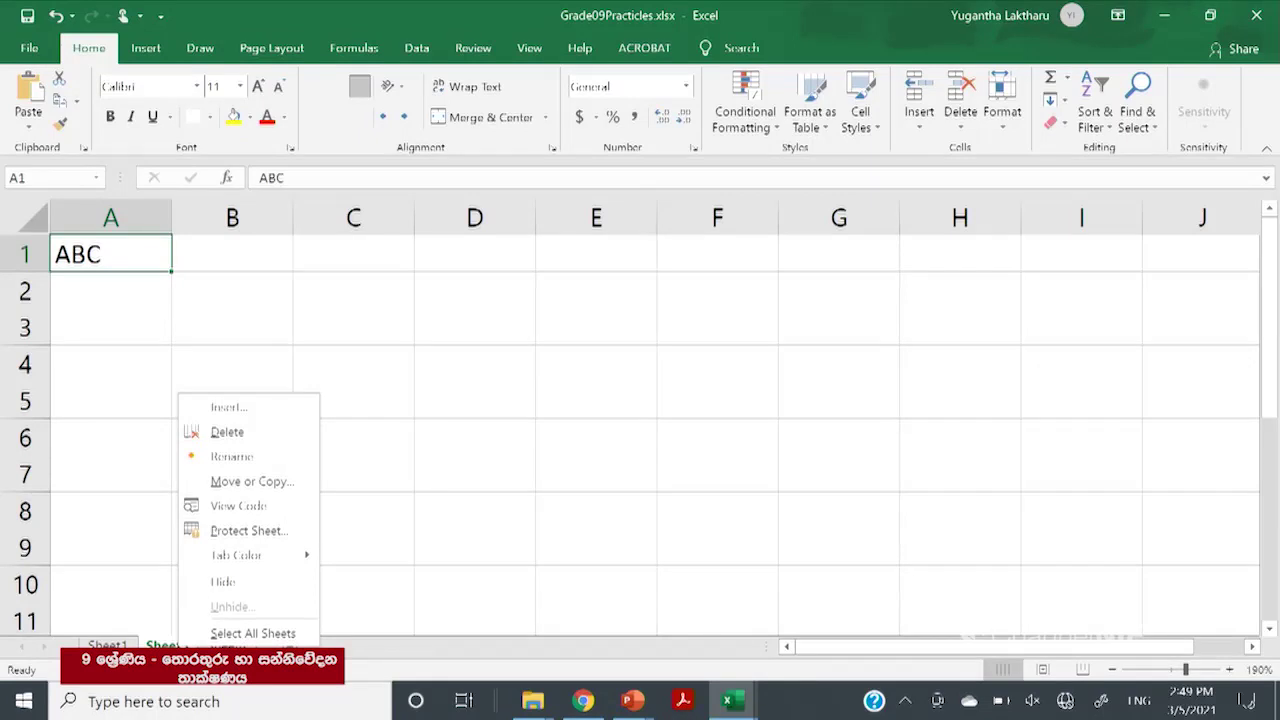
click(230, 432)
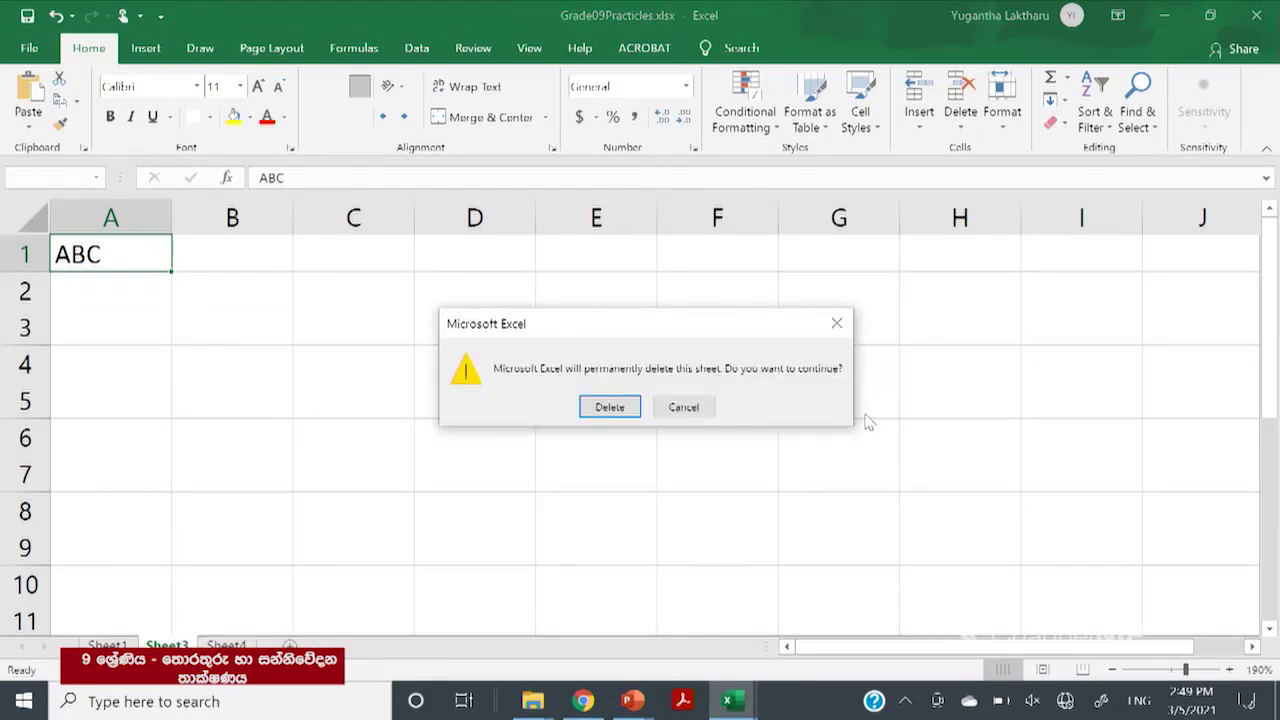
click(607, 412)
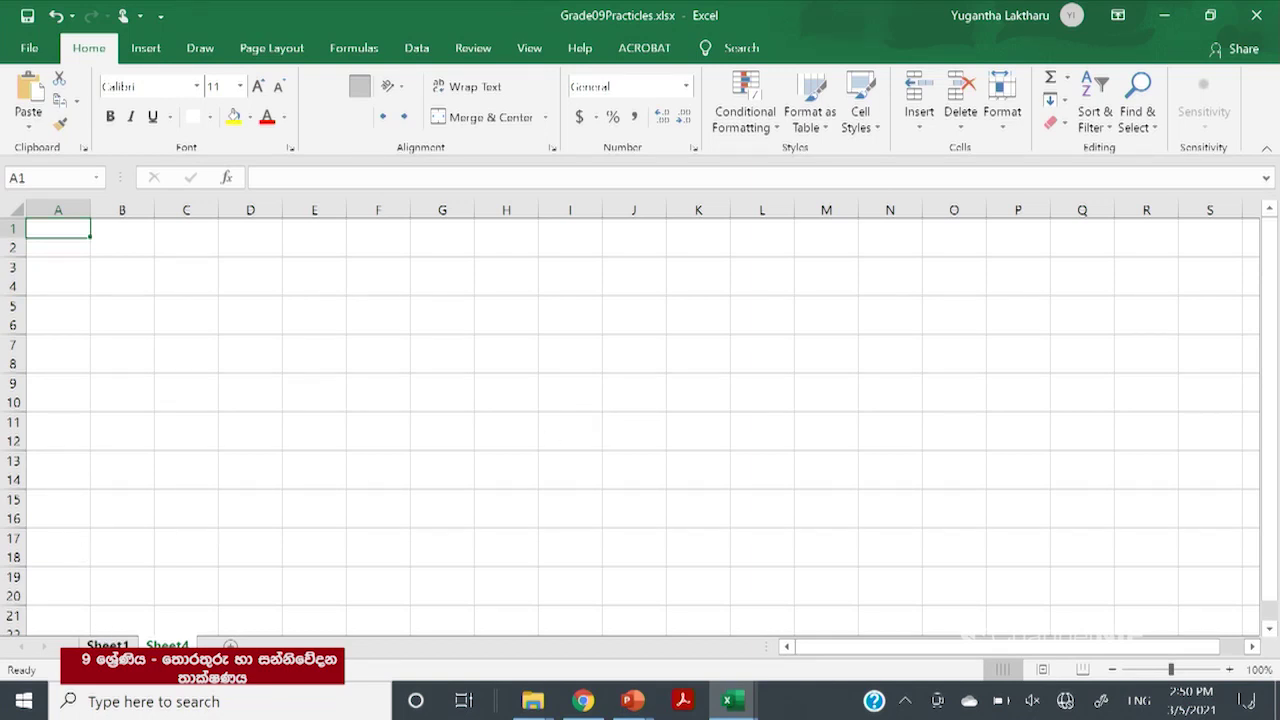
Switch between the two remaining worksheets, ending on Sheet1
click(107, 645)
click(167, 645)
click(107, 645)
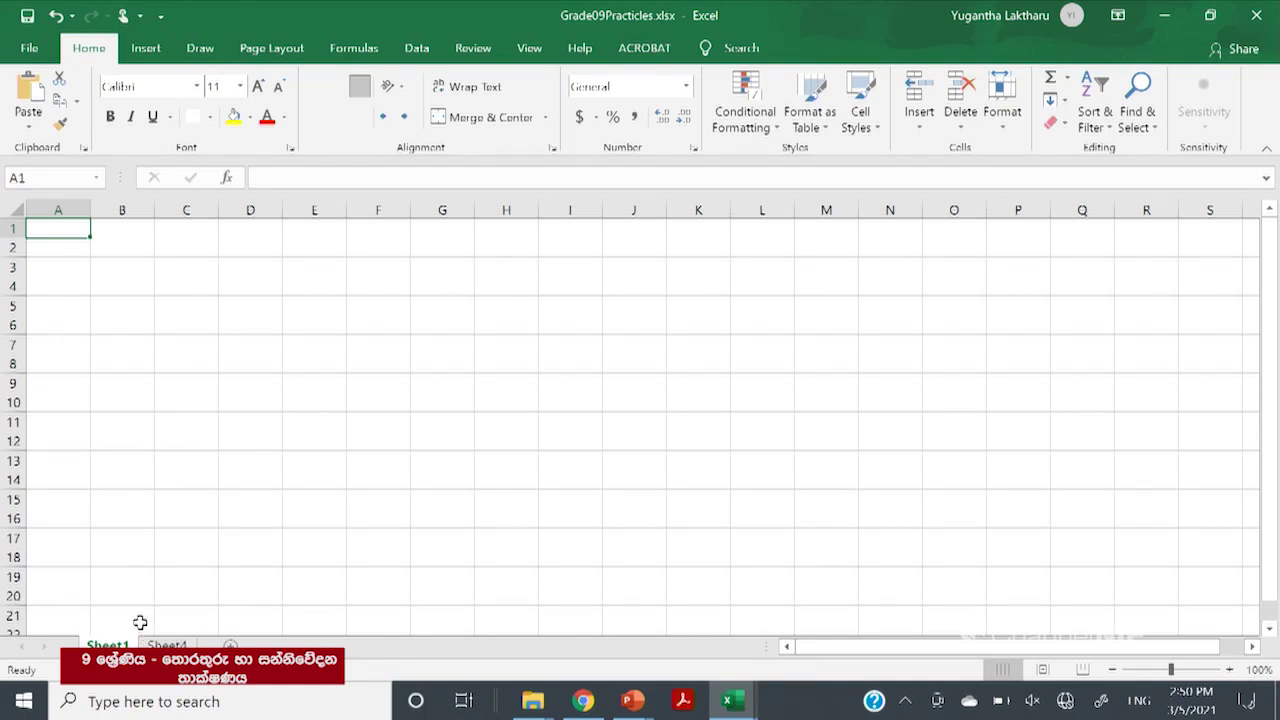
Practise selecting cell blocks from A1 on Sheet1, including A1:E14, and return to the single cell A1
click(63, 263)
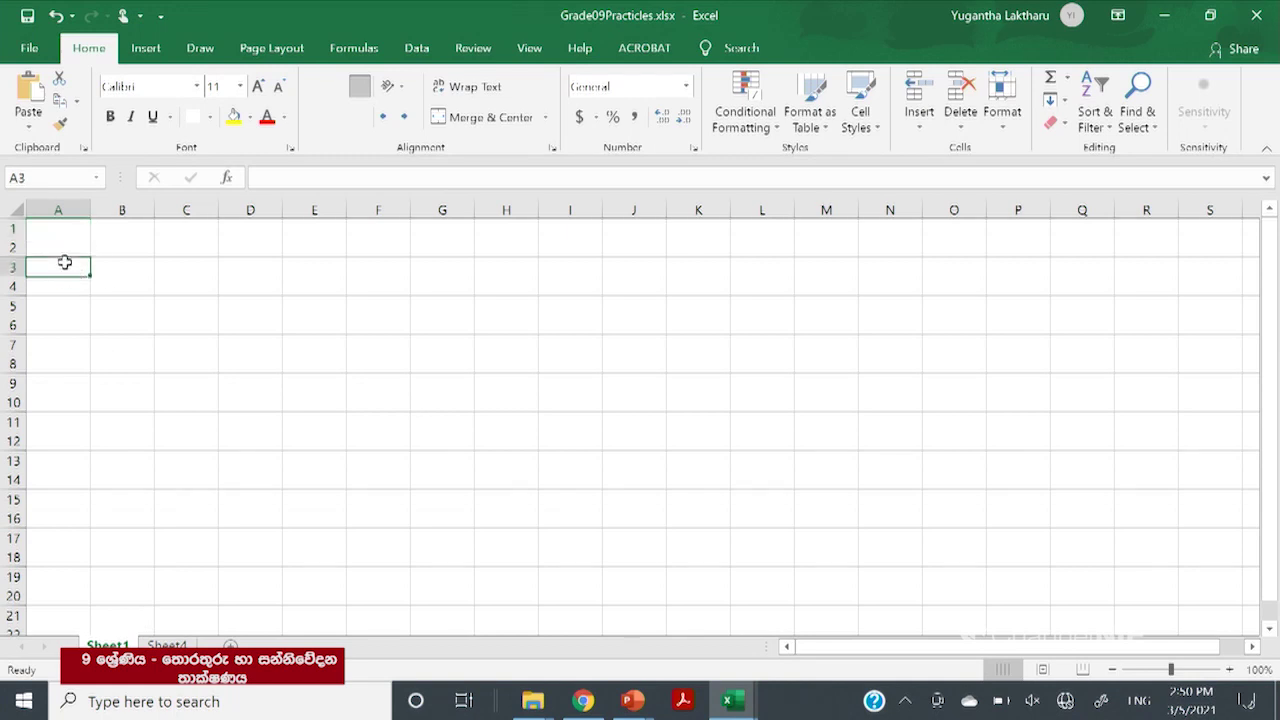
drag(60, 230, 697, 560)
click(500, 493)
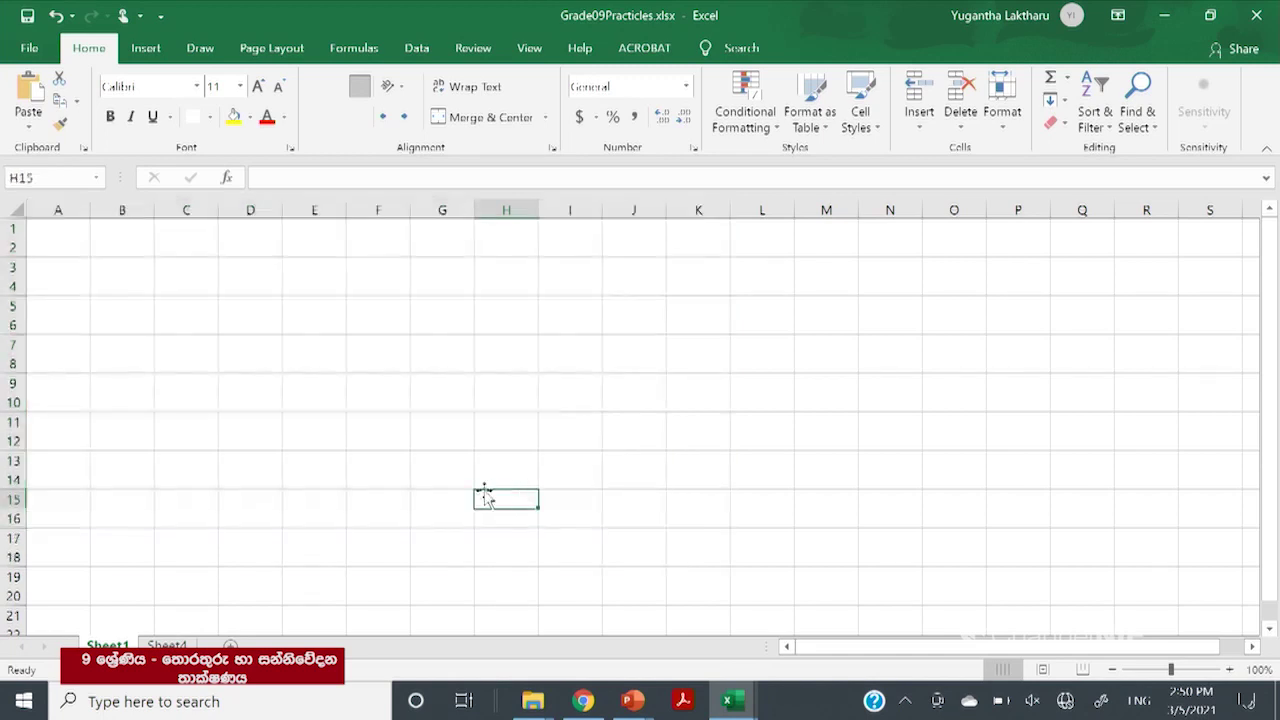
drag(57, 231, 341, 481)
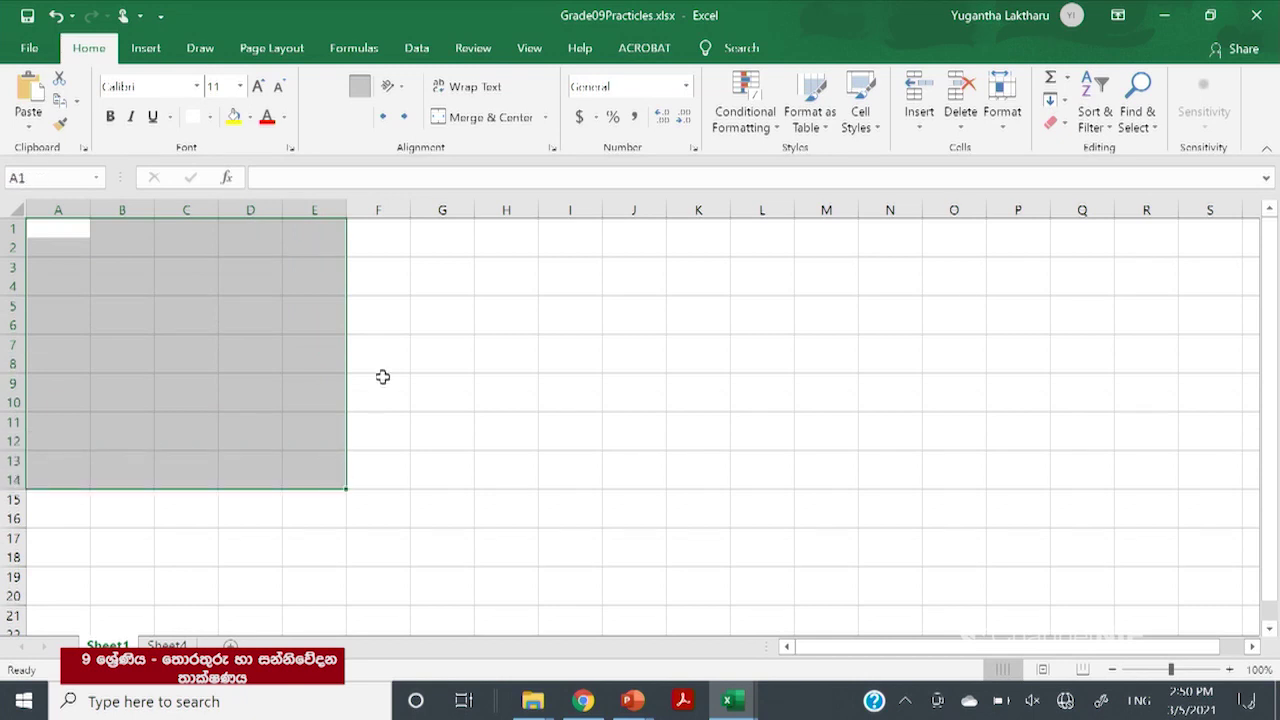
click(386, 368)
click(45, 231)
click(103, 231)
click(69, 231)
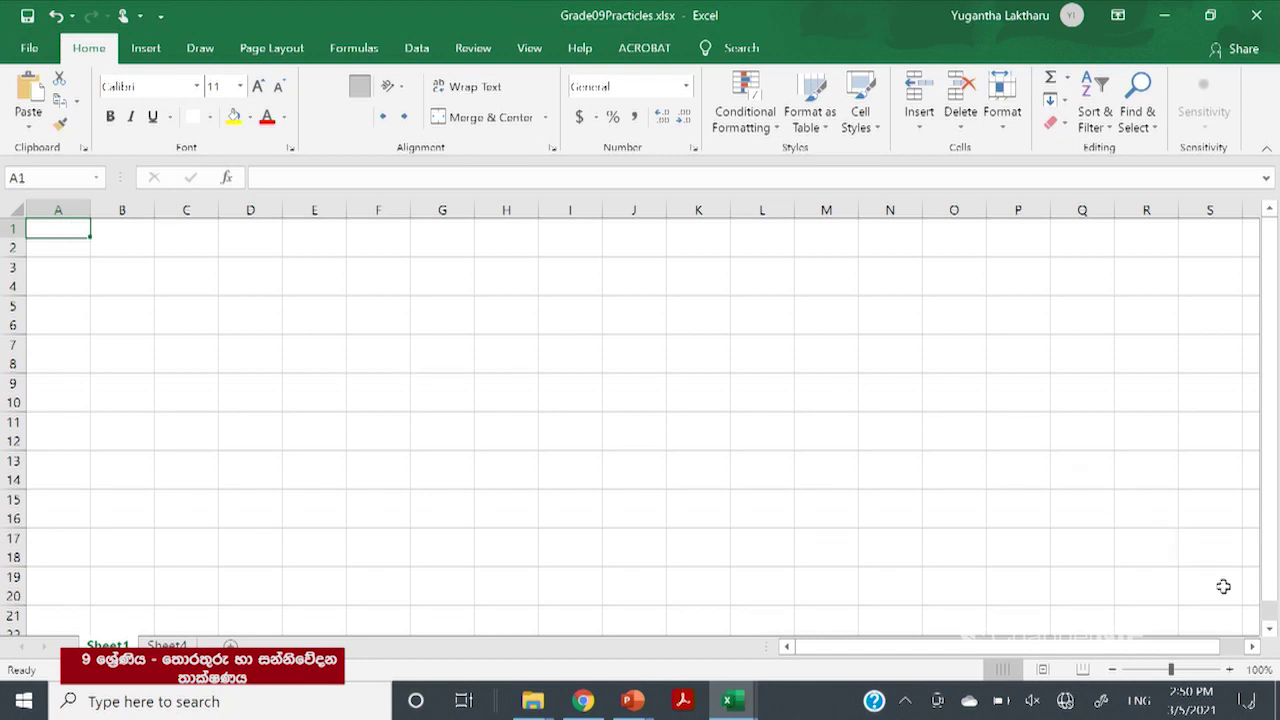
Magnify Sheet1 to 250%
click(1236, 673)
click(1236, 673)
click(1236, 673)
click(1236, 673)
click(1236, 673)
click(1236, 673)
click(1236, 673)
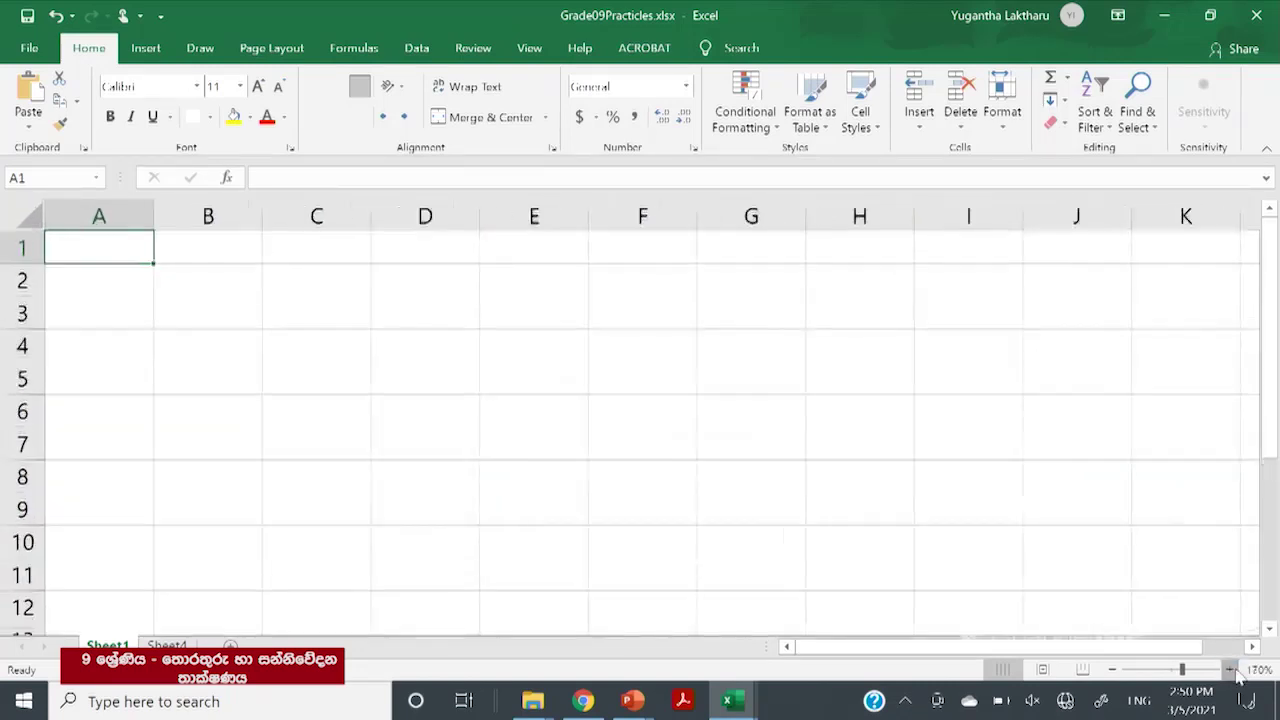
click(1236, 673)
click(1236, 673)
click(1236, 673)
click(1236, 673)
click(1236, 673)
click(1236, 673)
click(1236, 673)
click(1236, 673)
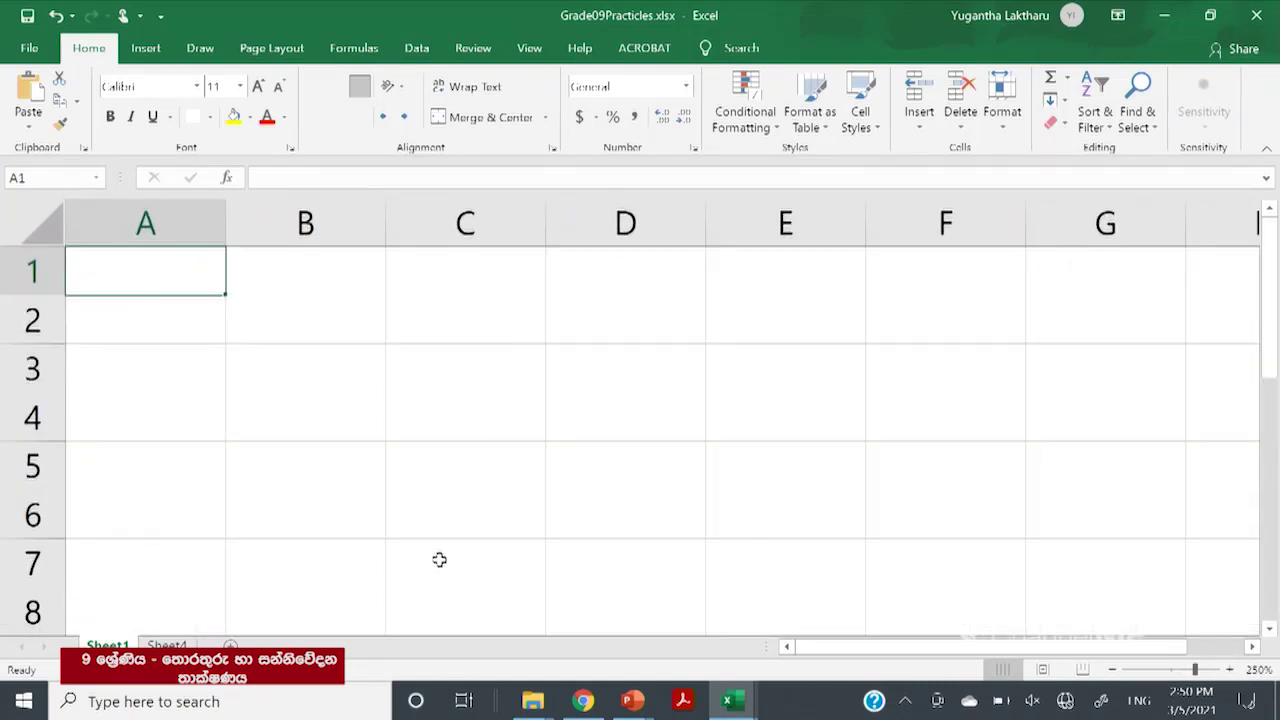
Select the cell range A1:B4 on Sheet1
click(291, 448)
drag(143, 287, 307, 393)
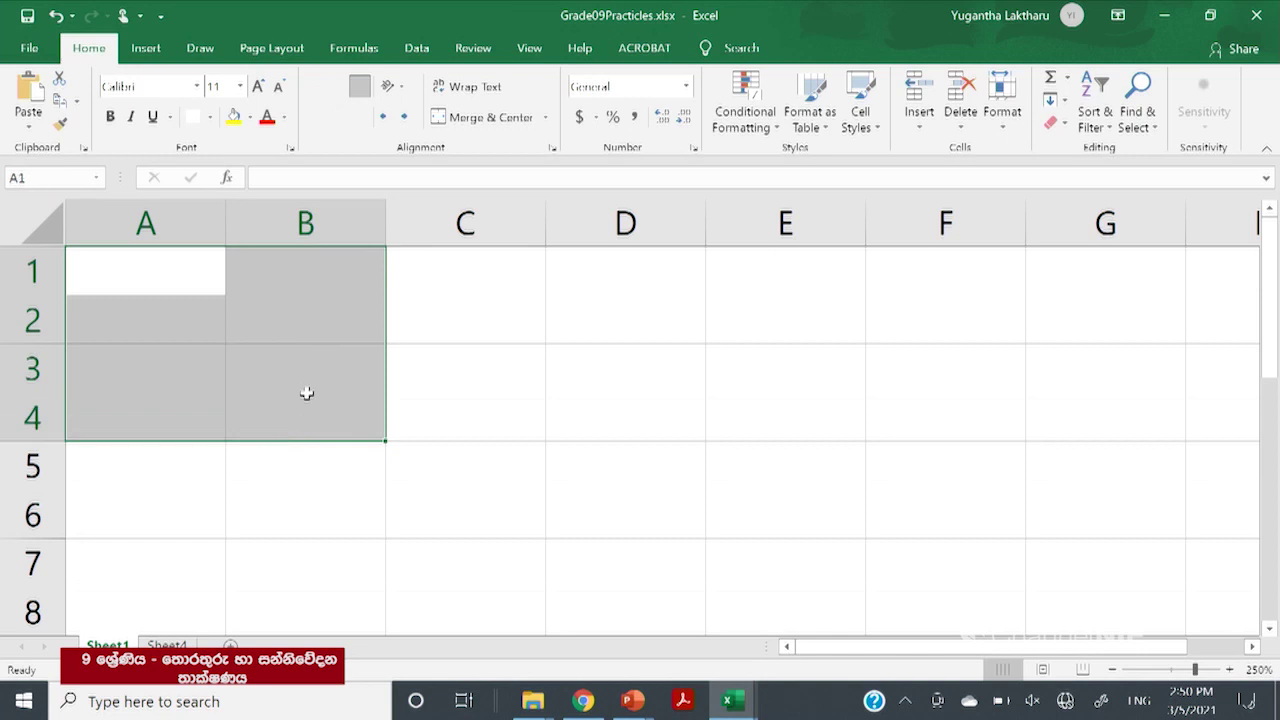
Practise selecting single cells one at a time: A1, A2, A1, B1, C1, D1, D2, C2 and C3
click(147, 277)
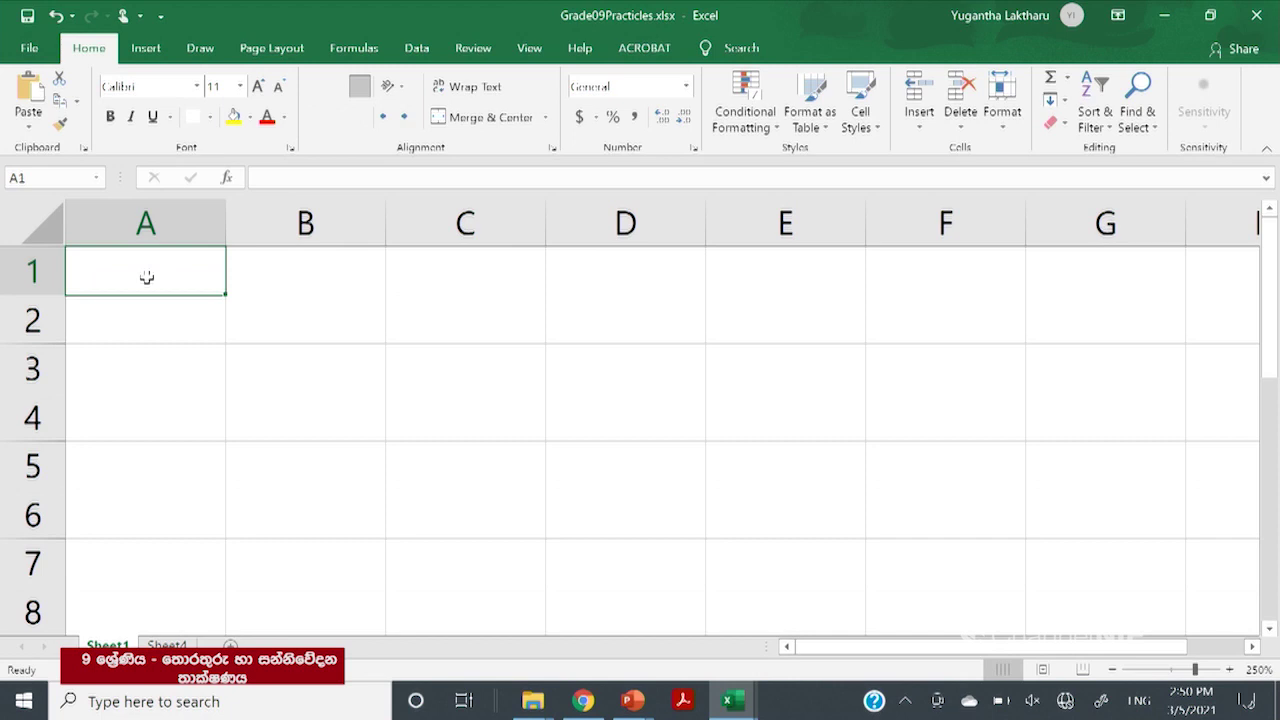
click(202, 325)
click(172, 272)
click(312, 273)
click(489, 281)
click(608, 281)
click(612, 325)
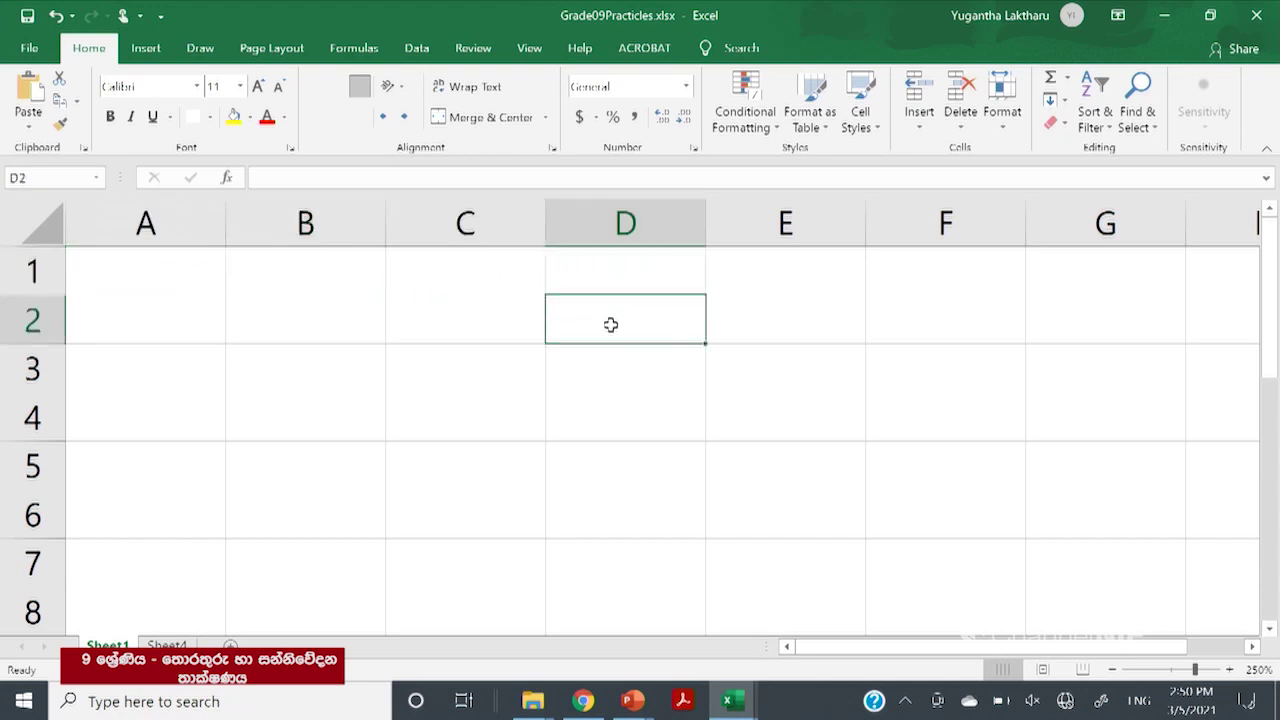
click(487, 332)
click(453, 380)
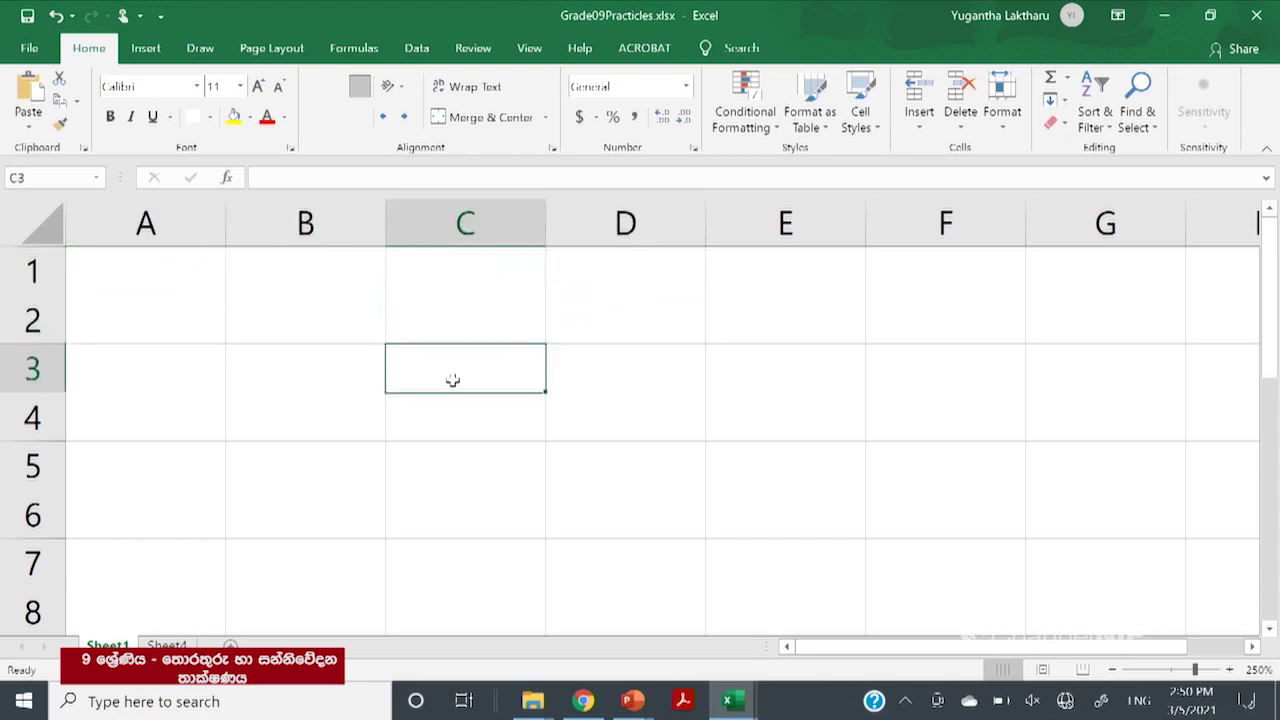
Select the cell range B2:D6, clear it by selecting the single cell C4, and select B2:D6 again
click(277, 320)
drag(279, 320, 693, 517)
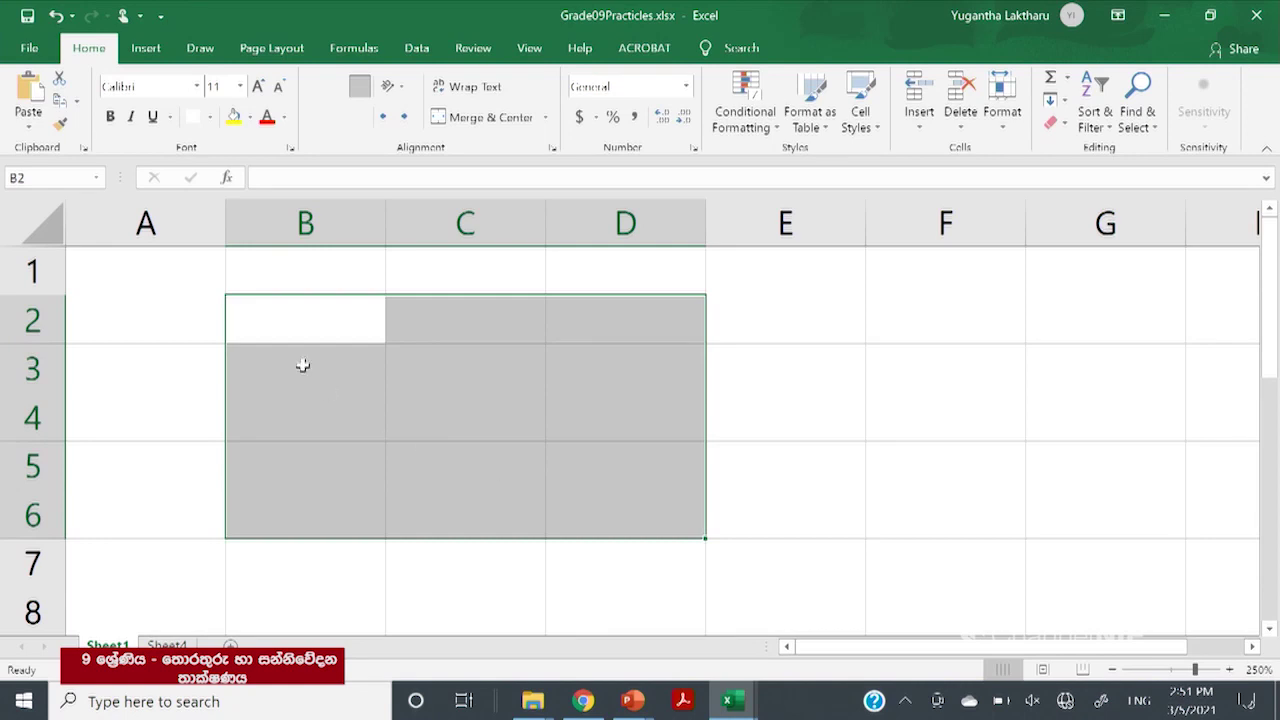
click(506, 409)
click(366, 341)
drag(366, 341, 685, 508)
Practise selecting a column range C2:C7, a row range C2:E2, and the block B2:E7
click(491, 314)
drag(492, 315, 494, 566)
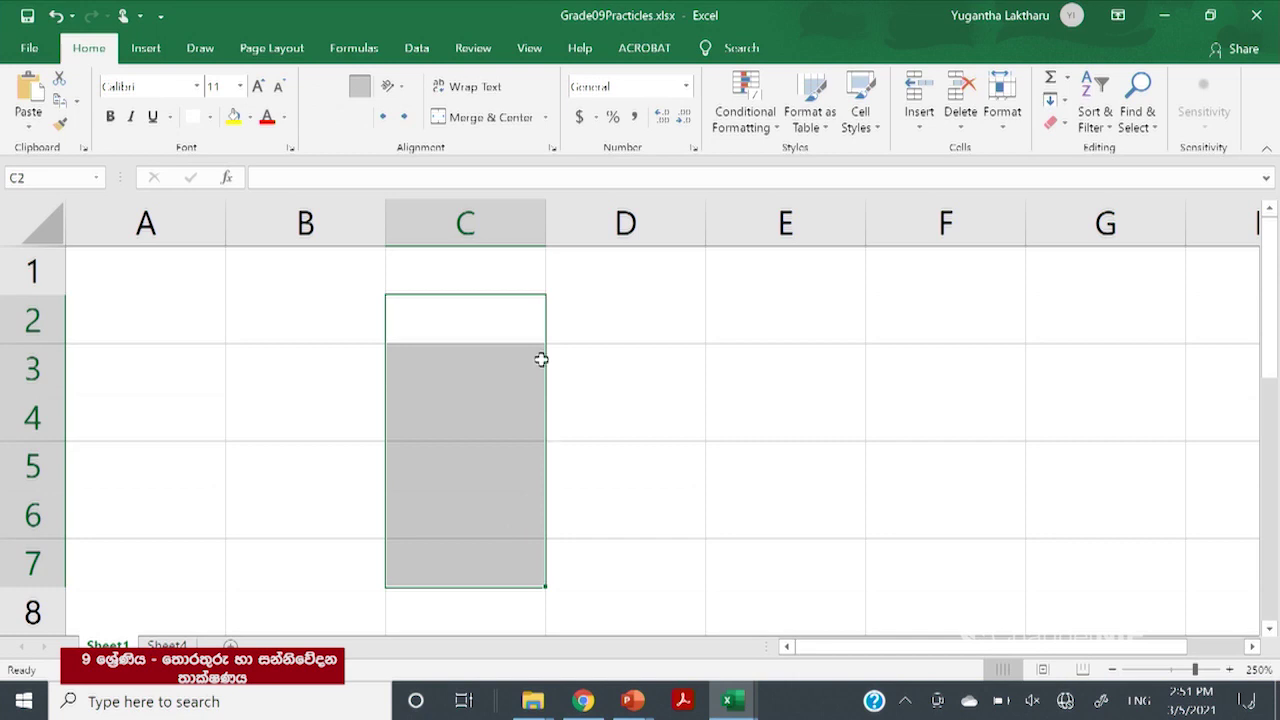
click(479, 324)
drag(548, 323, 744, 340)
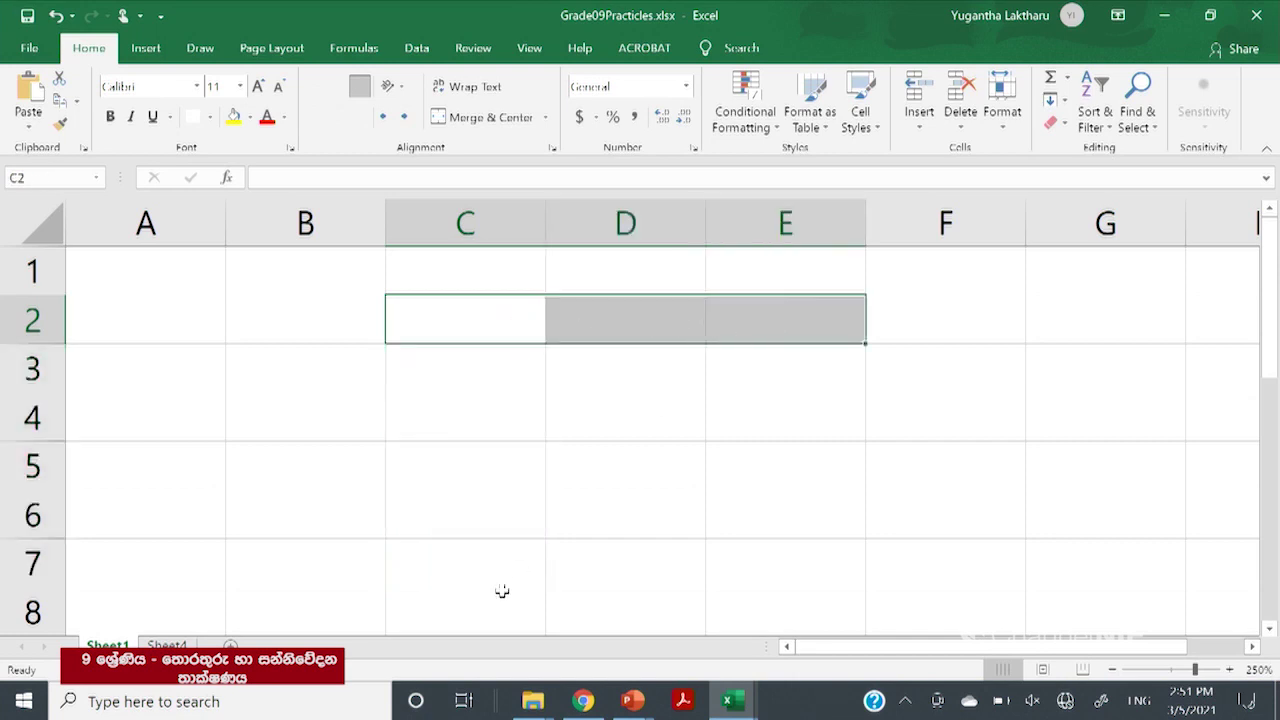
click(316, 319)
drag(319, 319, 751, 569)
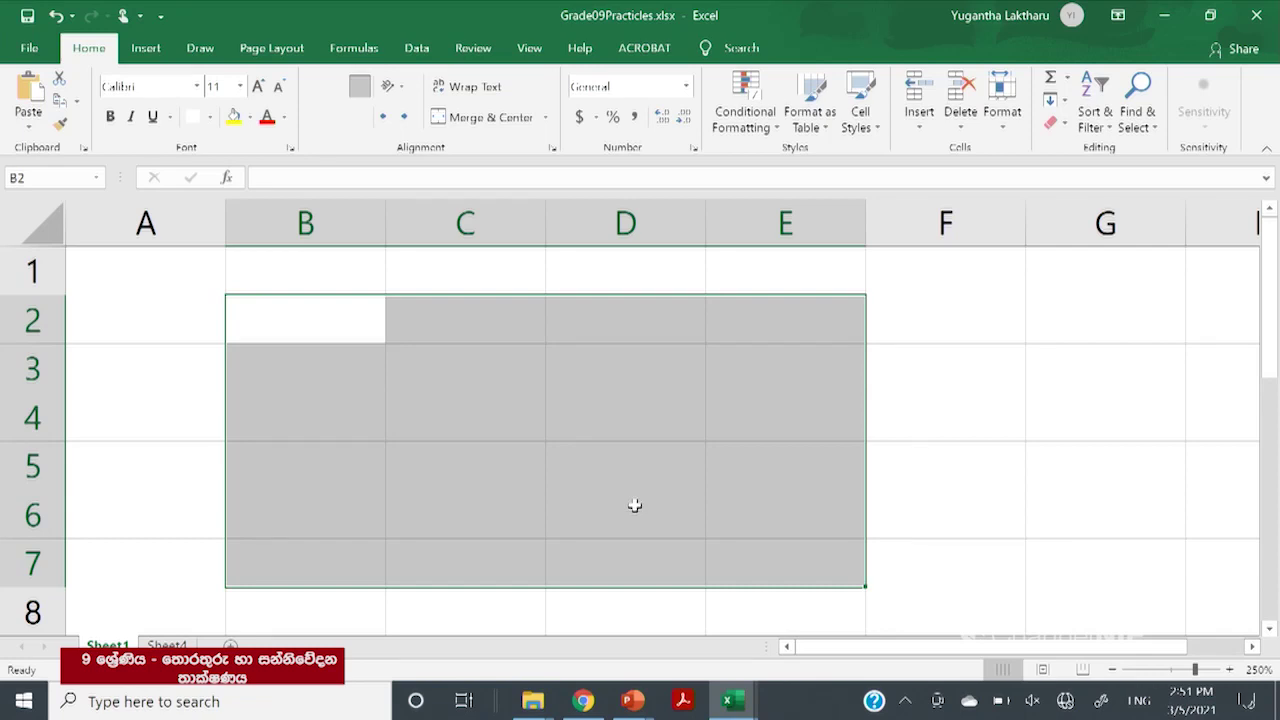
Select cells B2, D3 and C5 in turn and examine each one's cell reference in the Name Box
click(298, 327)
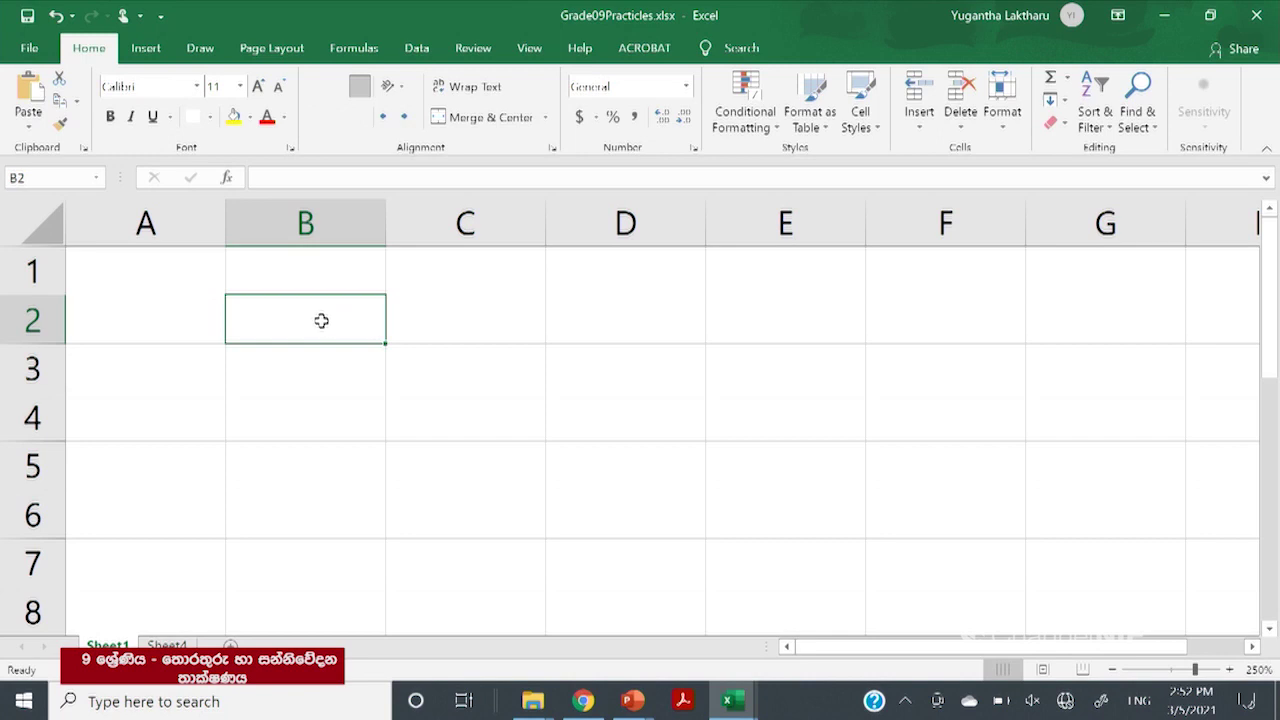
click(42, 177)
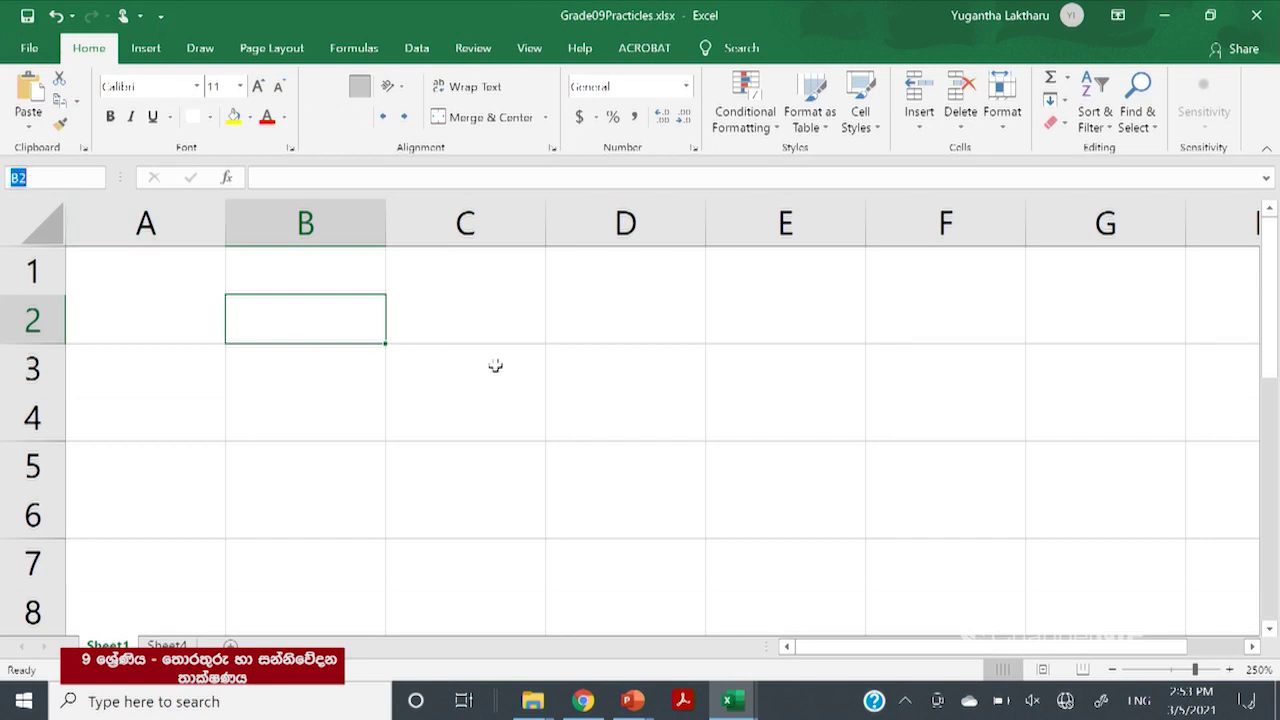
key(Escape)
click(605, 368)
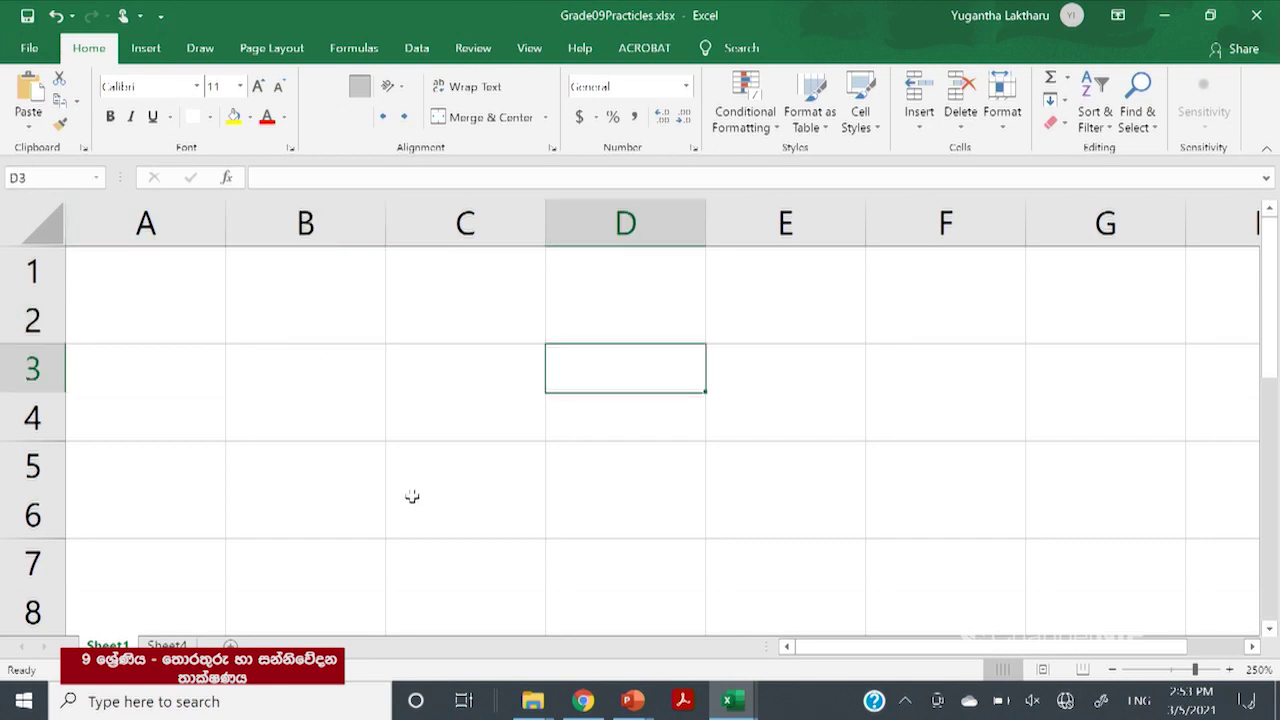
click(31, 175)
click(430, 459)
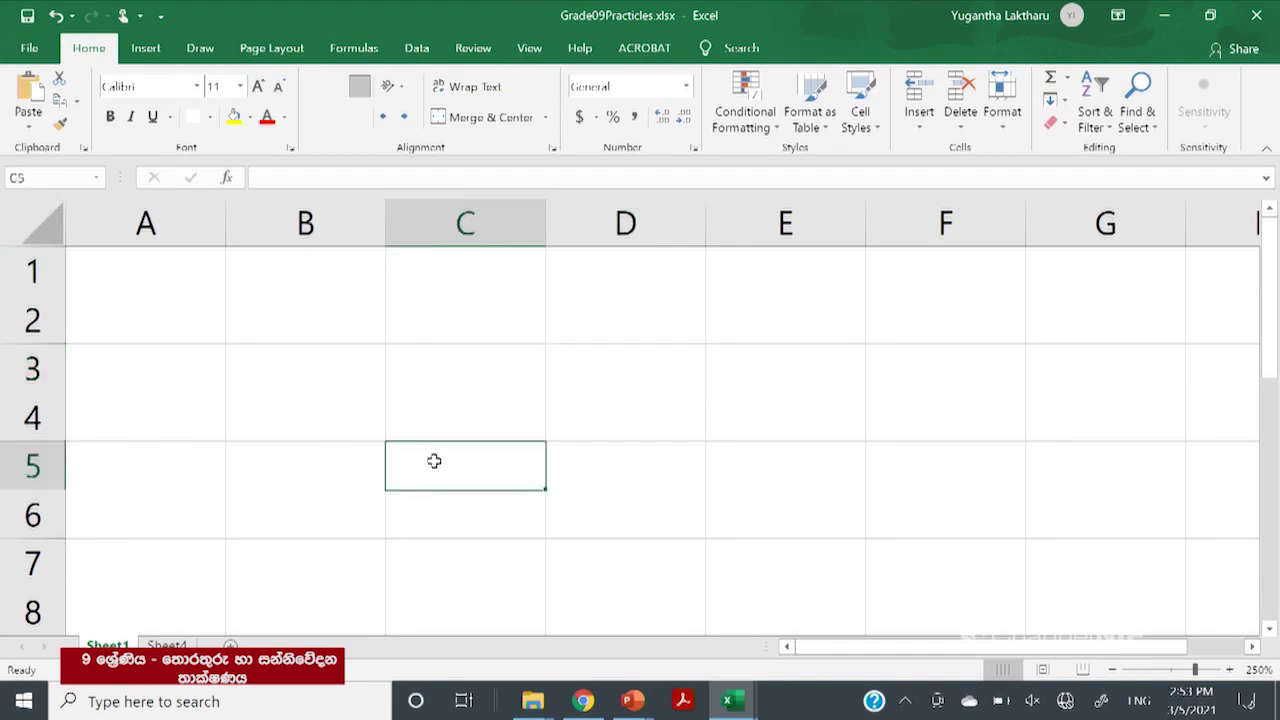
click(34, 179)
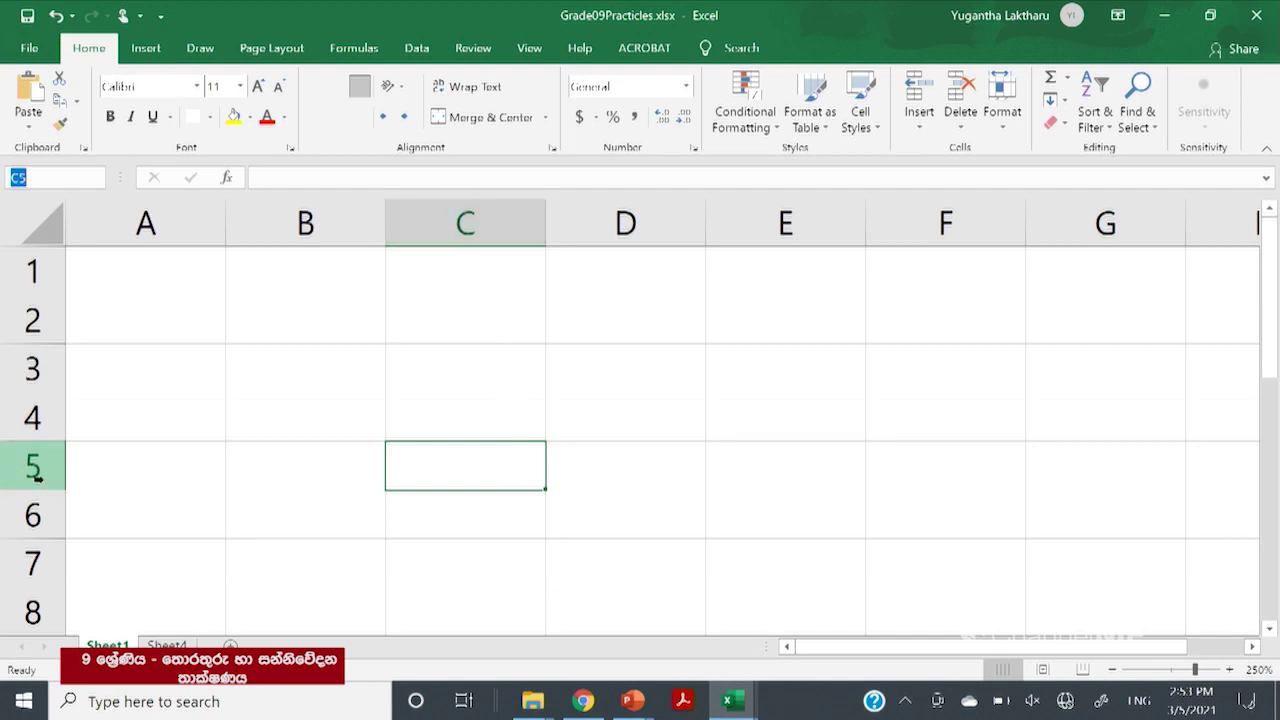
click(38, 172)
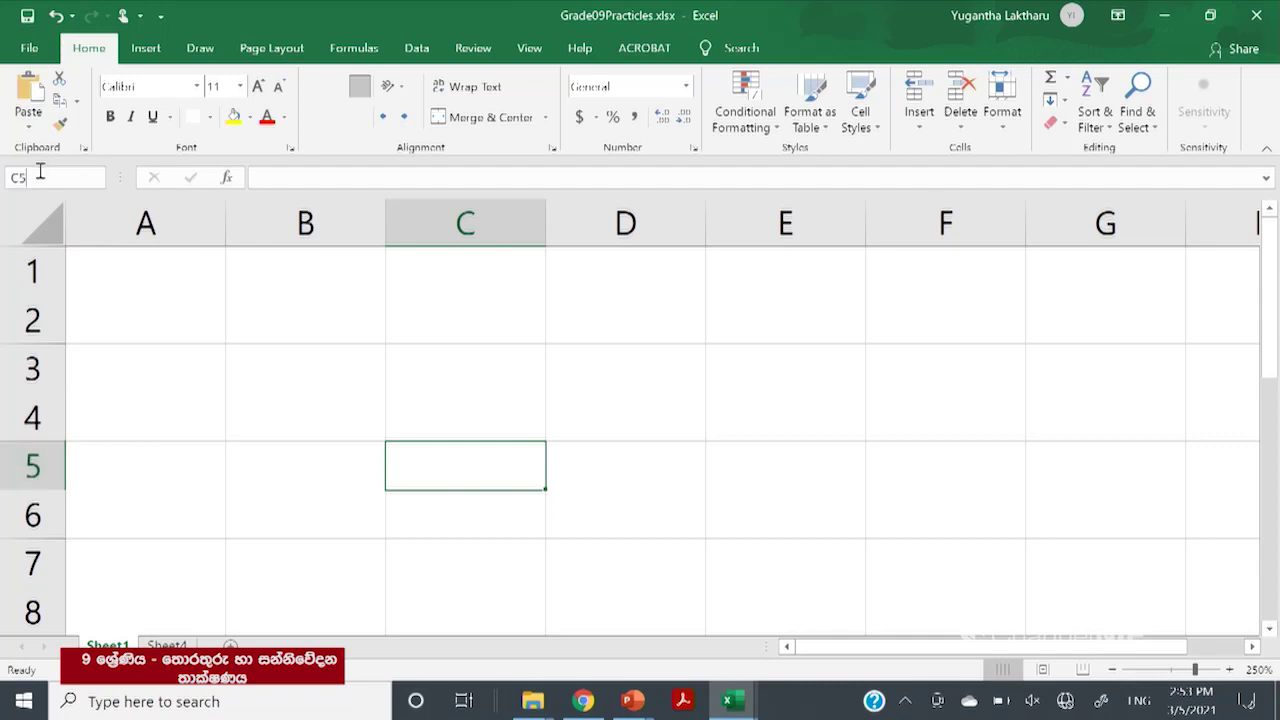
drag(40, 177, 12, 177)
click(333, 325)
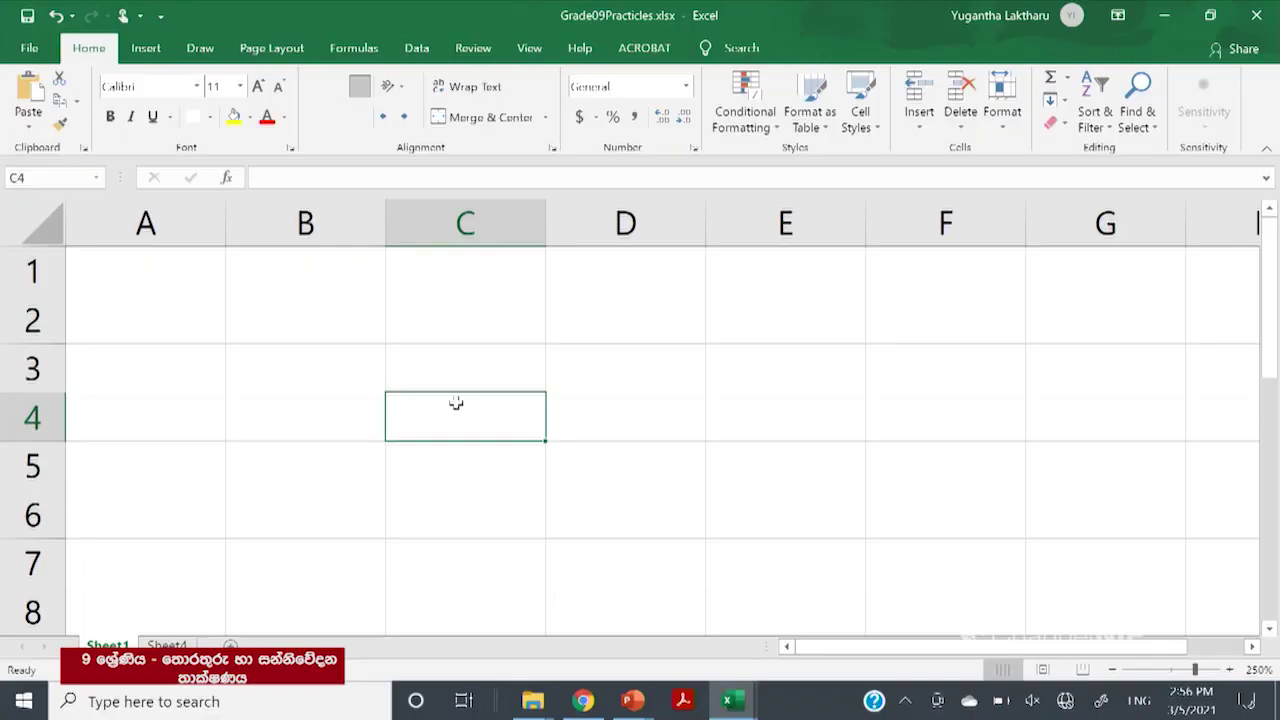
Enter the text ABC in cell B3 and highlight it in the cell and in the formula bar
click(328, 371)
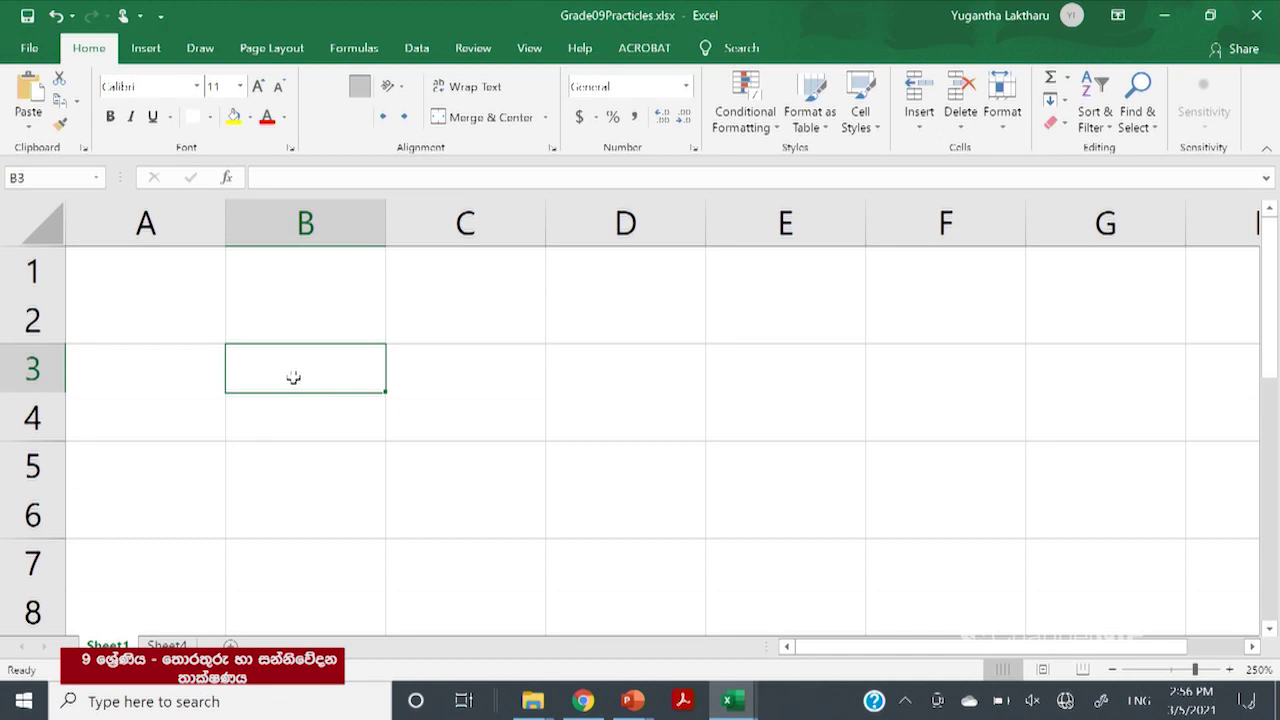
text(ABC)
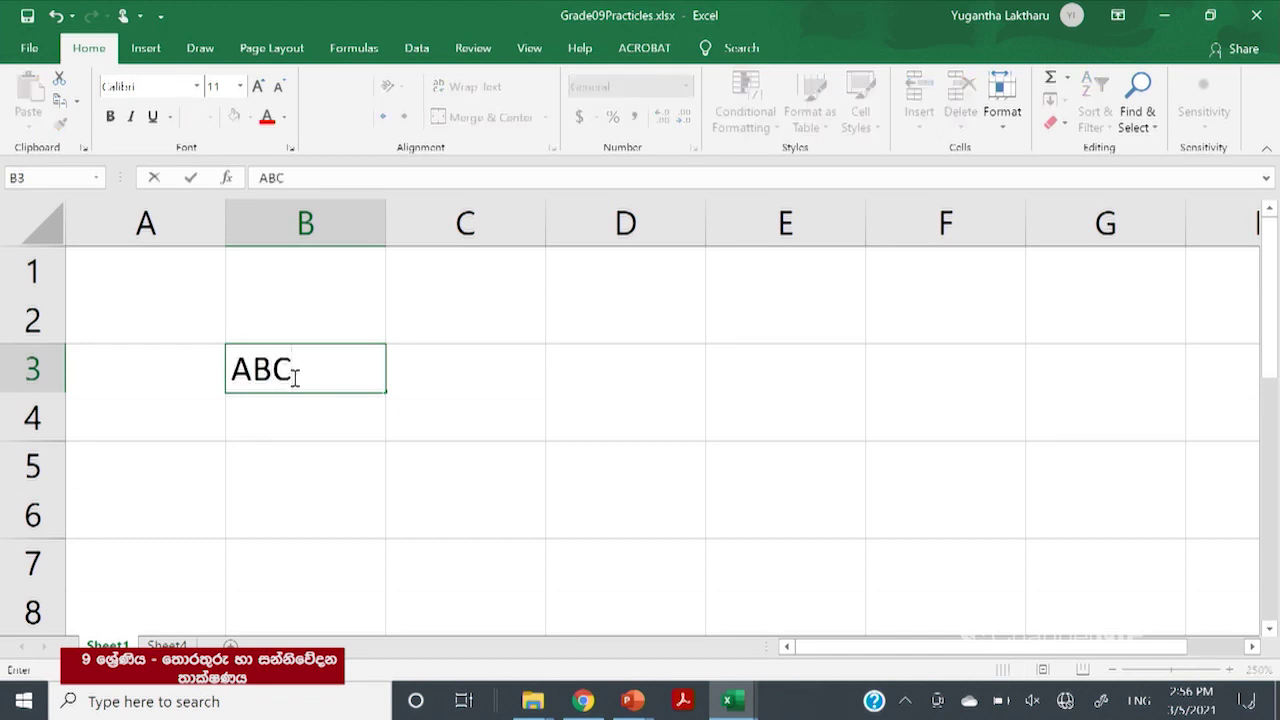
drag(300, 368, 233, 369)
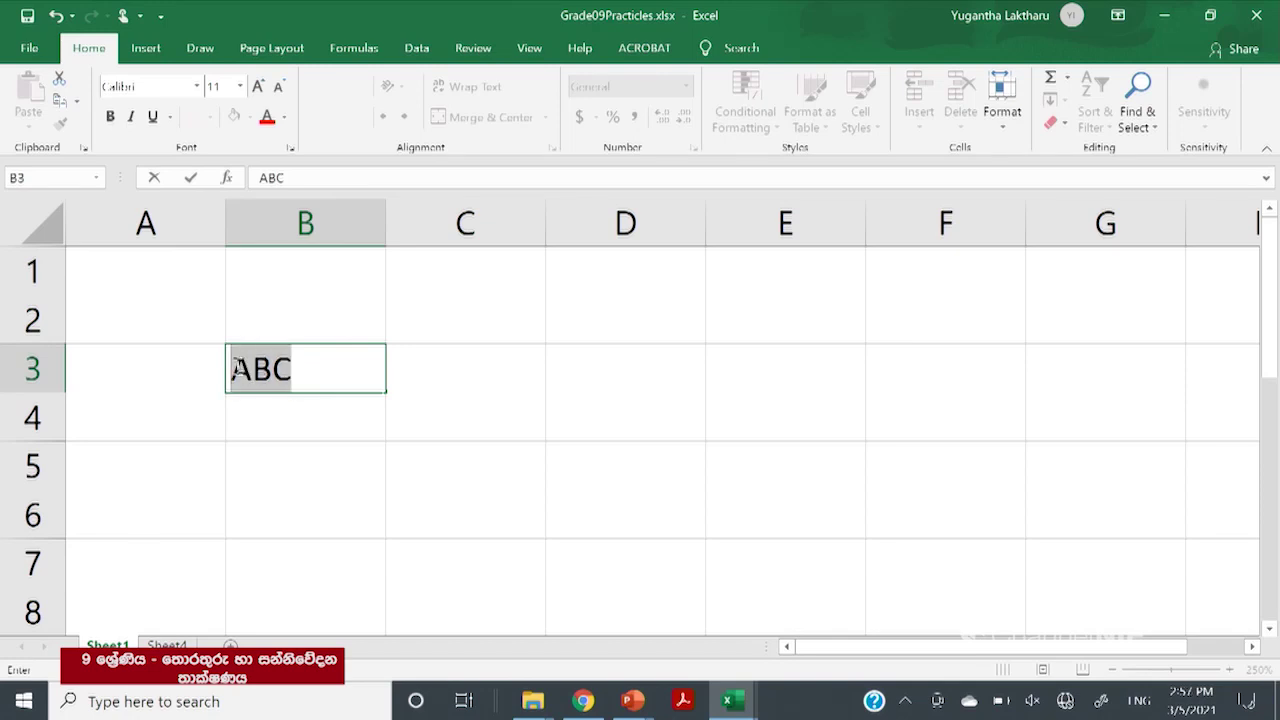
drag(292, 176, 258, 177)
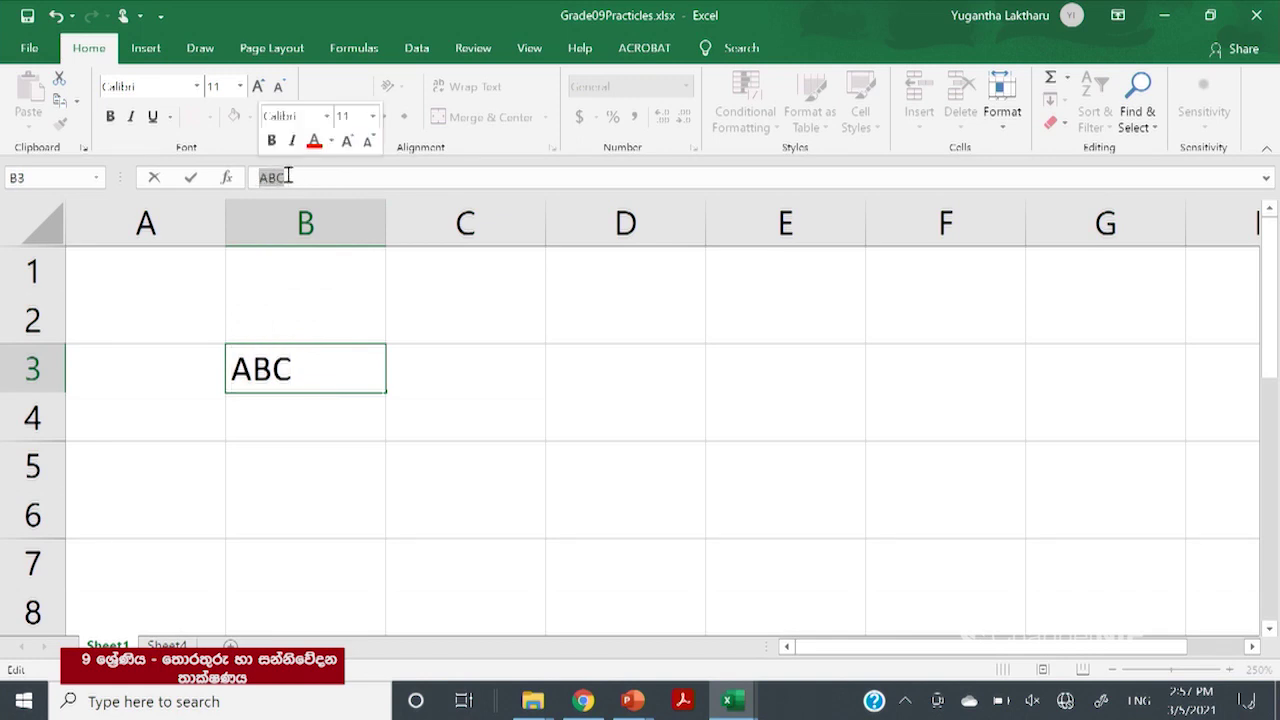